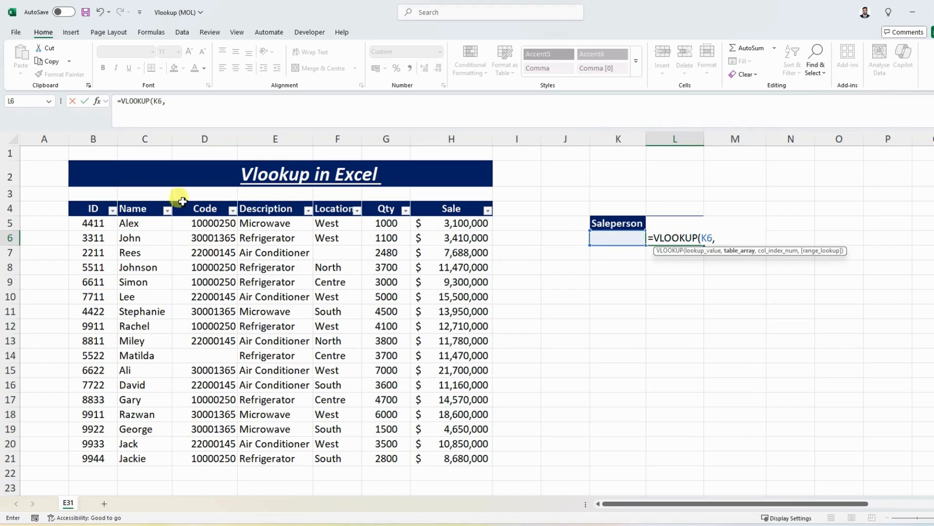
left_click_drag(93, 221, 473, 443)
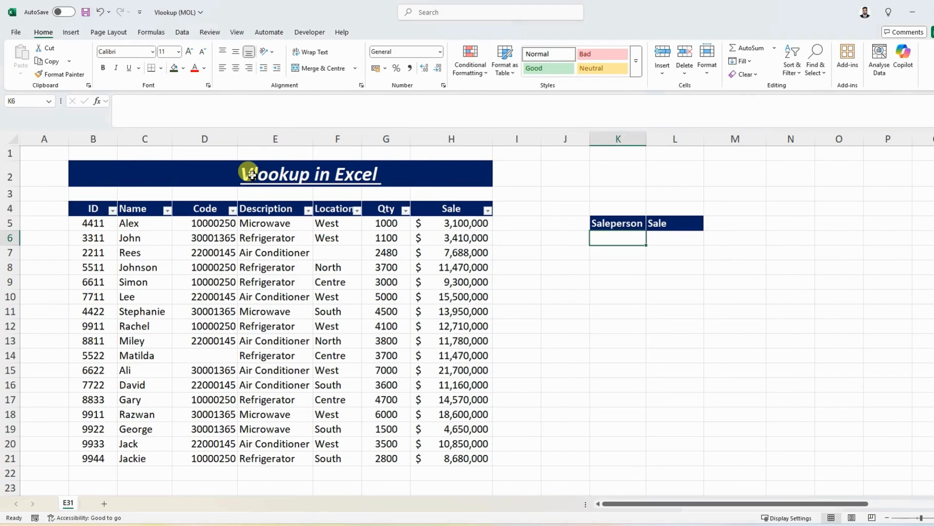
left_click(574, 195)
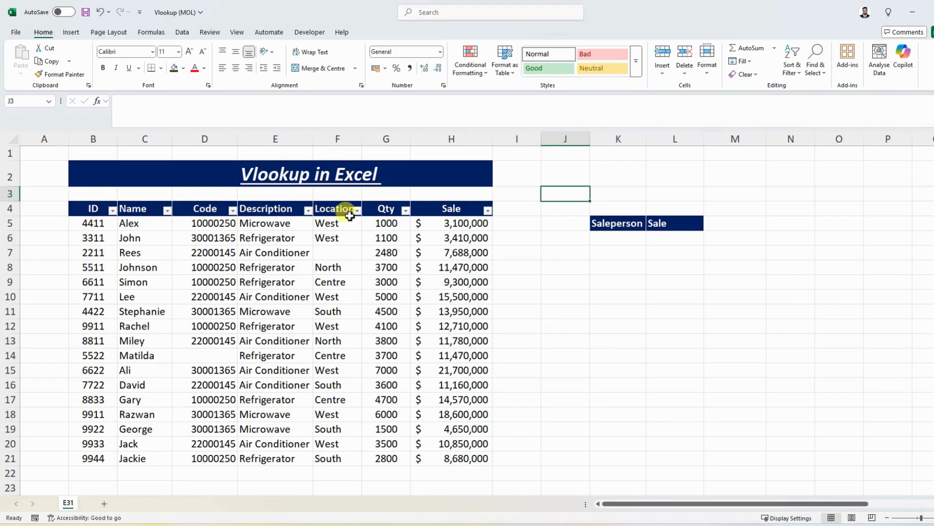
left_click(634, 239)
left_click(693, 238)
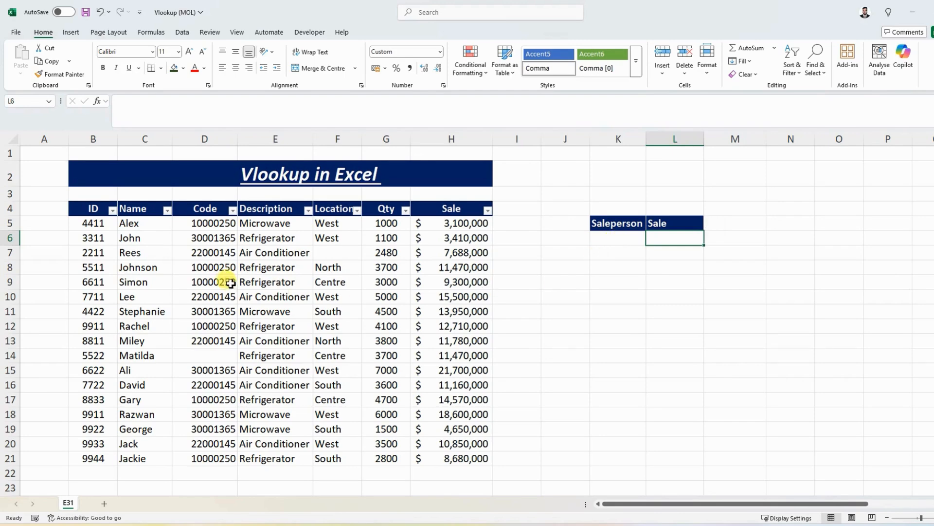
left_click(132, 241)
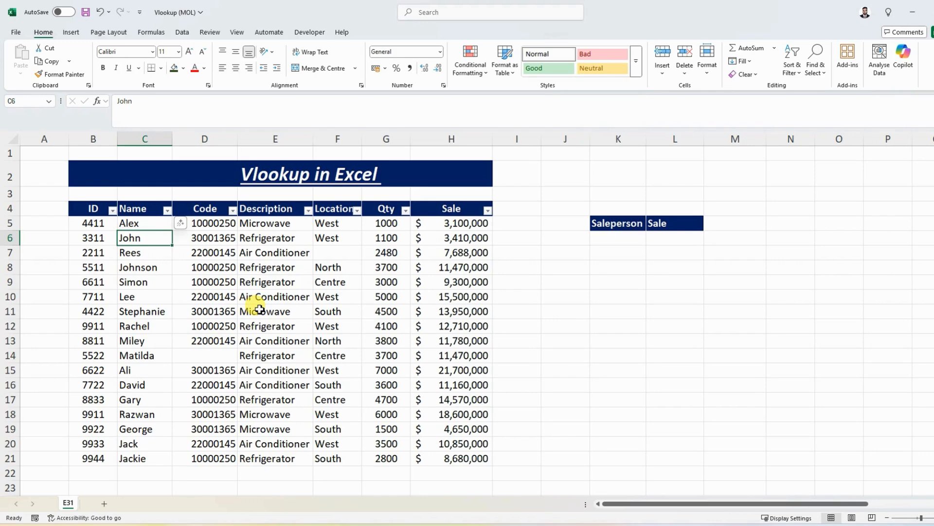
Step: Select all blank cells within the sales data table using Go To Special with the Blanks option
left_click(222, 283)
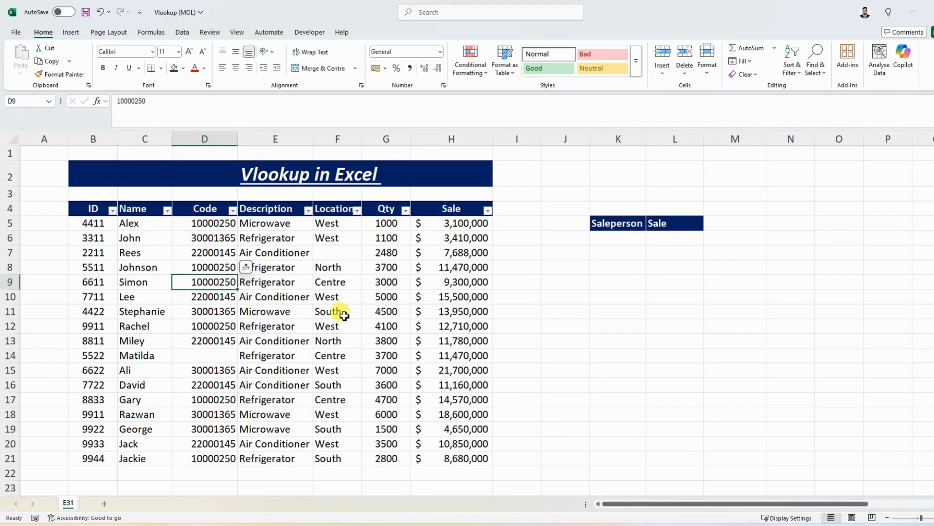
key("ctrl+a")
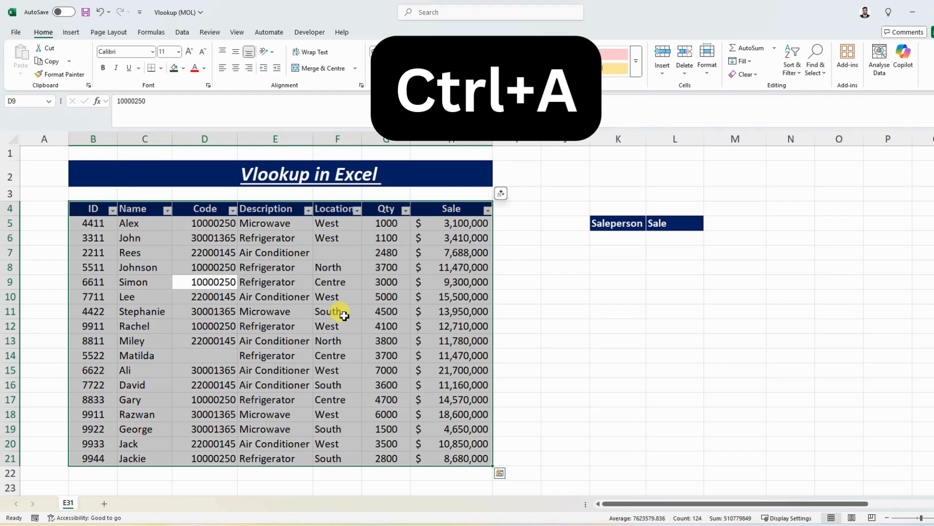
key("ctrl+g")
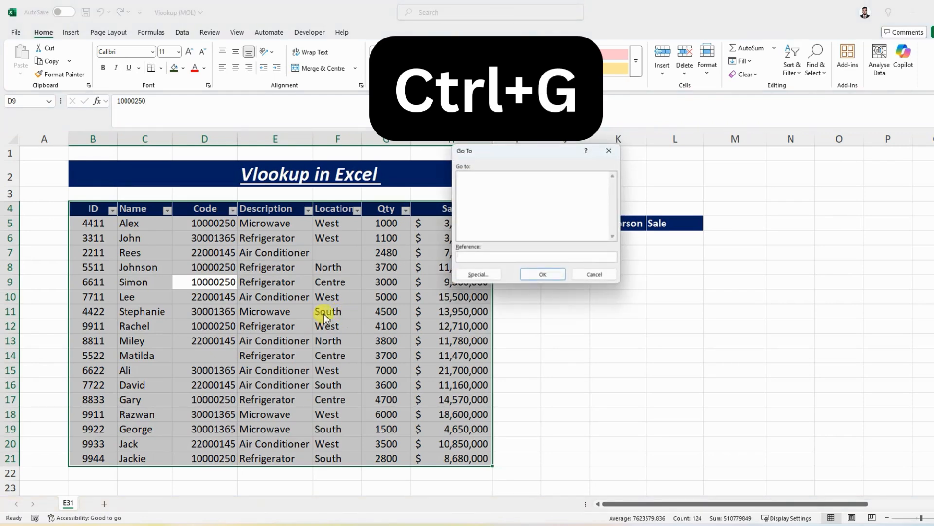
left_click(476, 274)
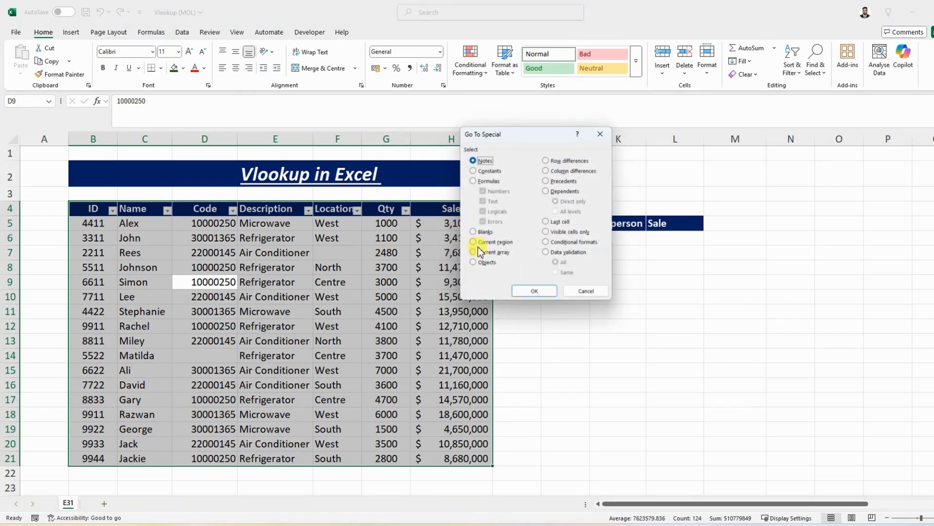
left_click(473, 232)
left_click(534, 291)
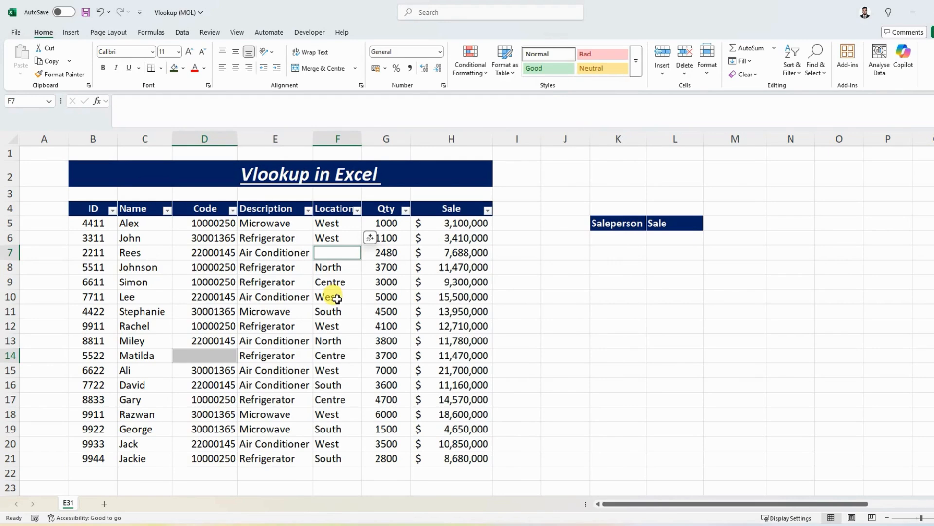
Step: Replace all the selected blank cells with the text "Empty" using Find and Replace, with nothing as the search text
key("ctrl+h")
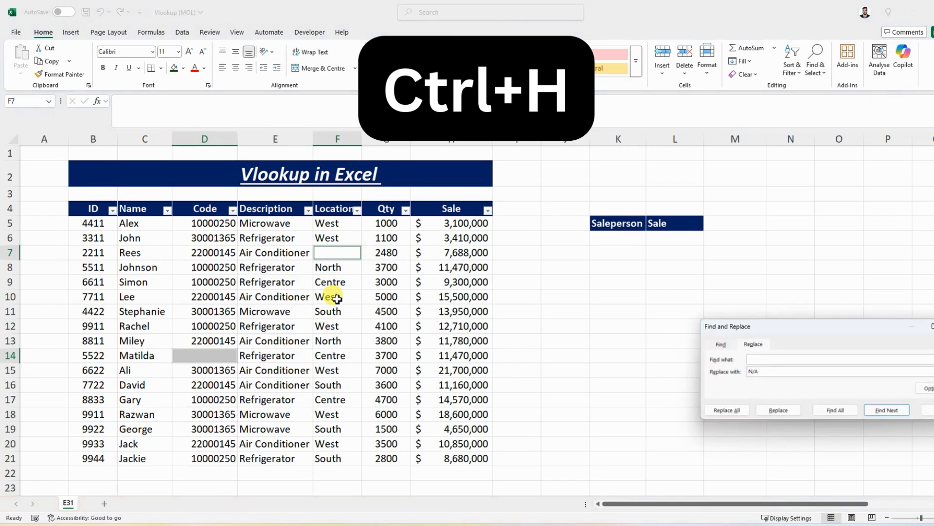
left_click_drag(793, 327, 558, 266)
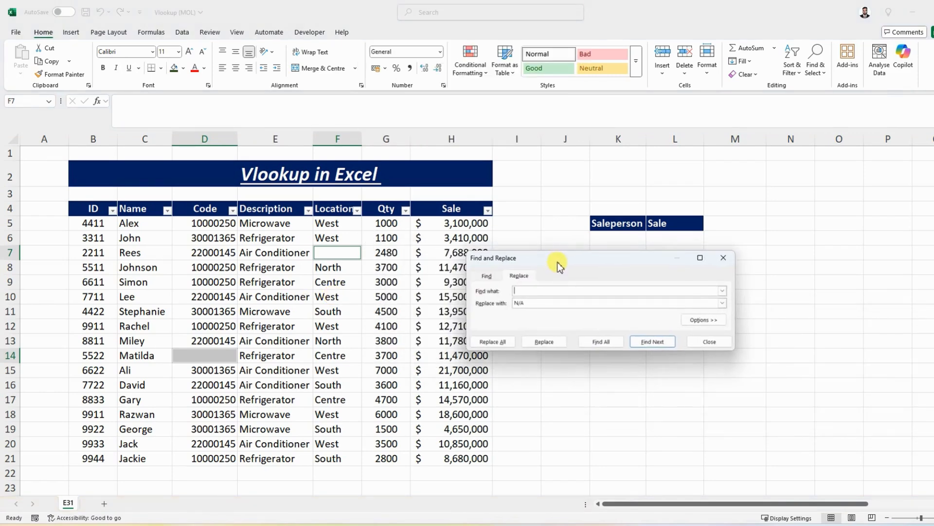
left_click(523, 303)
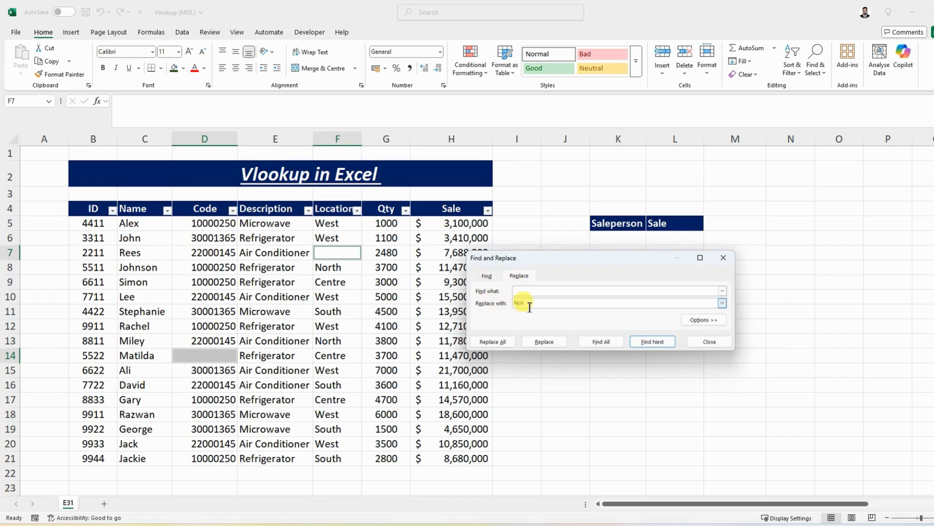
left_click(502, 303)
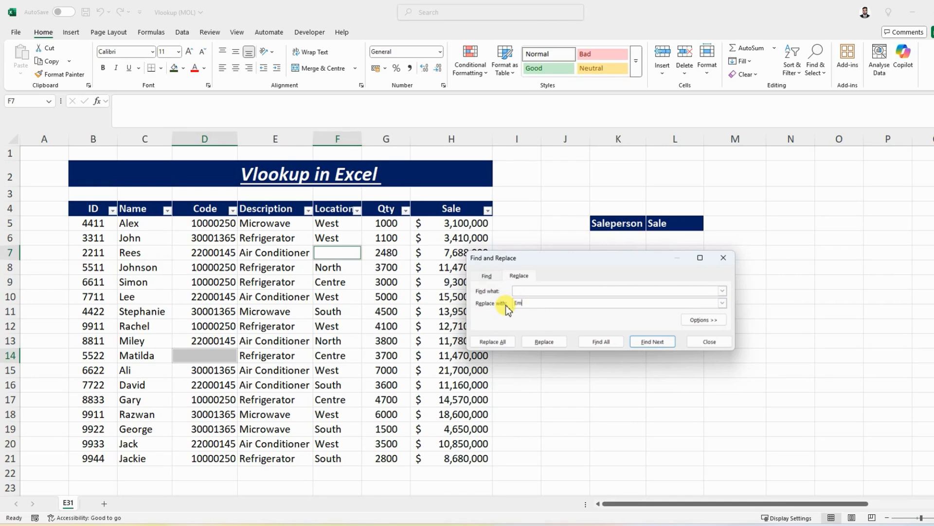
left_click(491, 340)
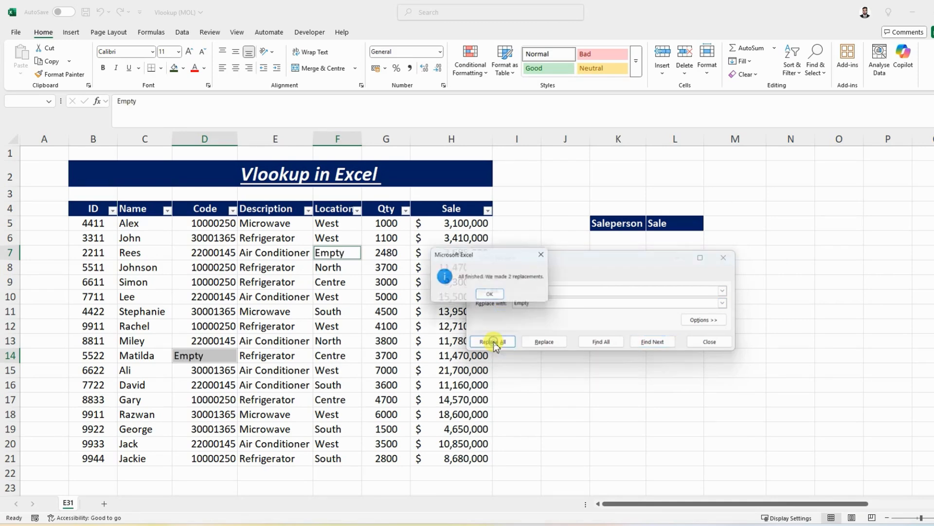
left_click(490, 295)
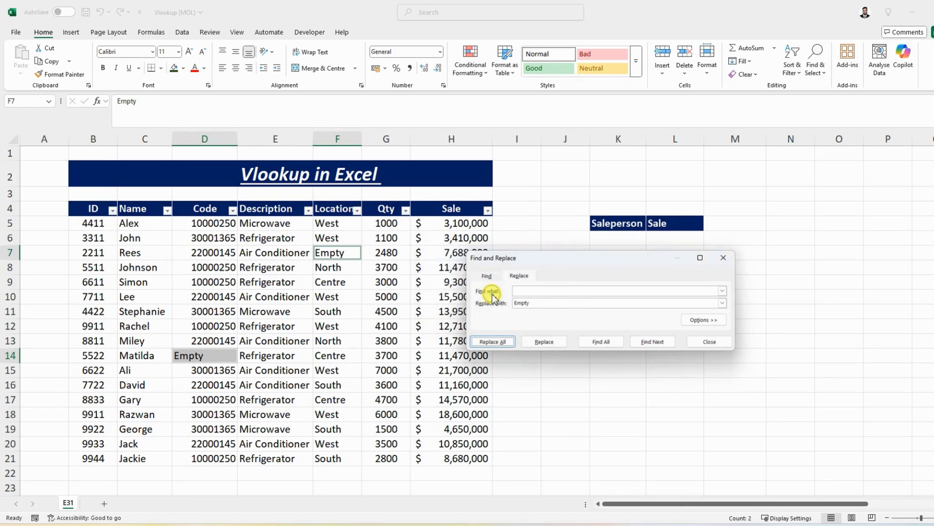
left_click(723, 258)
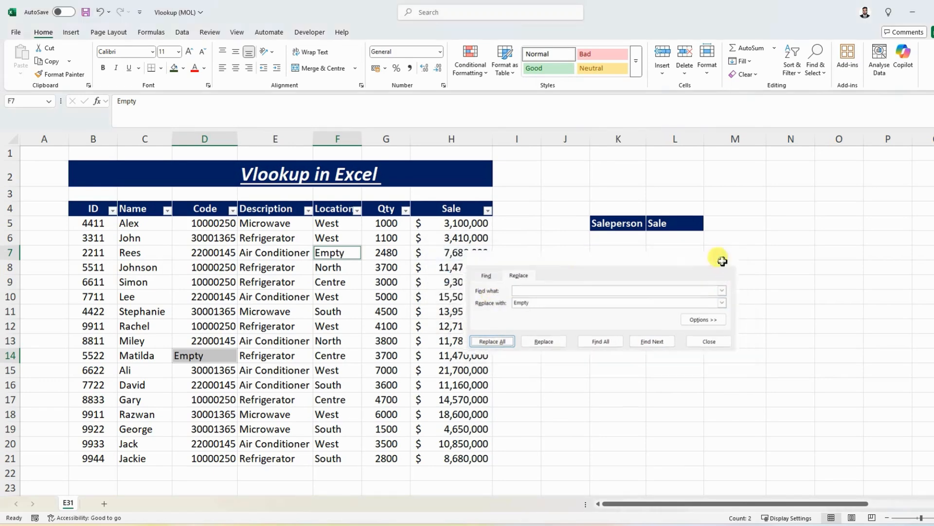
left_click(350, 253)
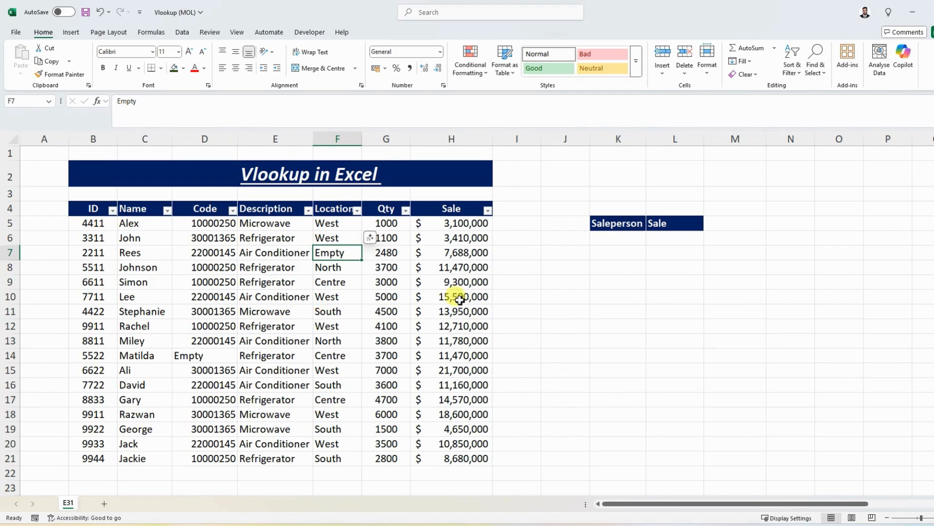
Step: Start a VLOOKUP formula in L6 with K6 as the lookup value and the absolute range $B$5:$H$21 as the table array
left_click(657, 237)
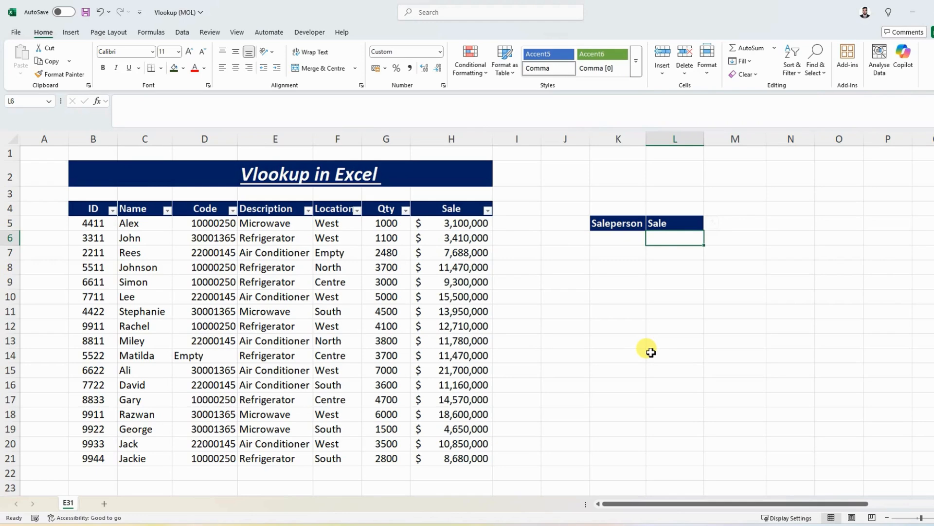
type("=vl")
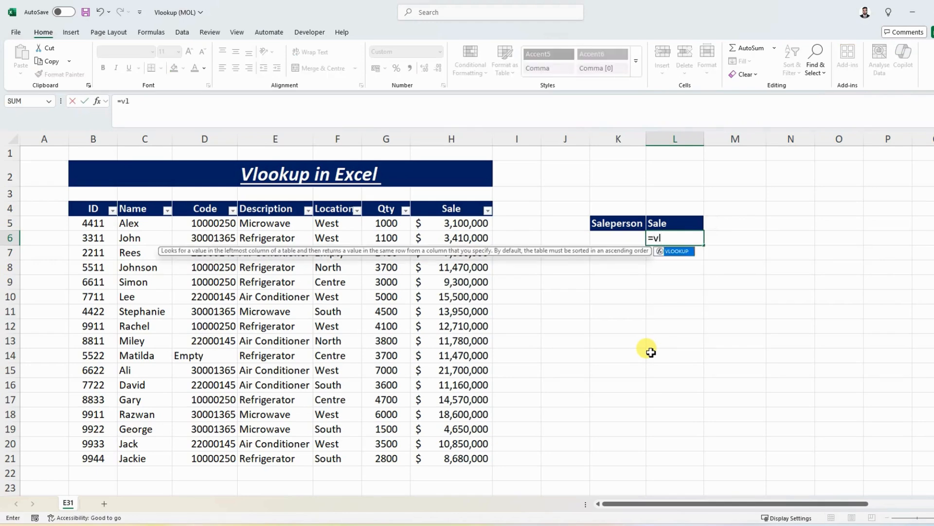
key("Tab")
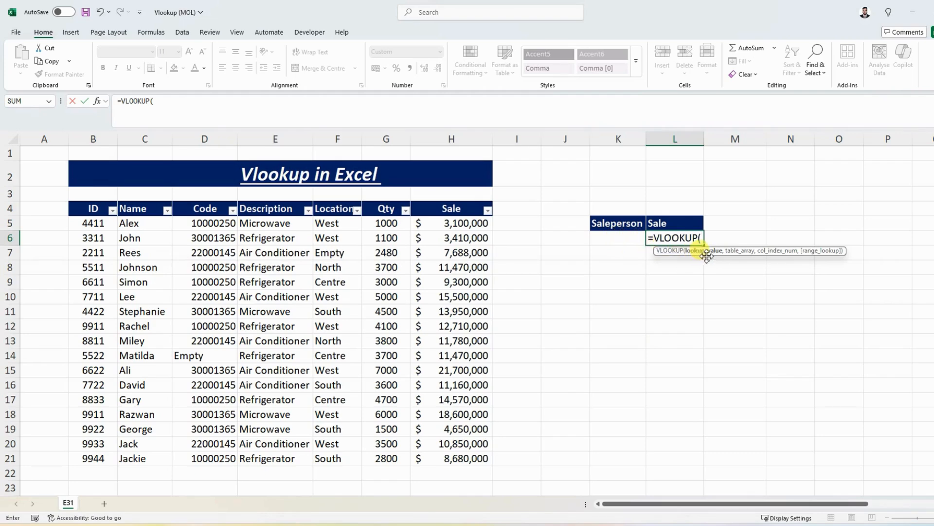
left_click(620, 241)
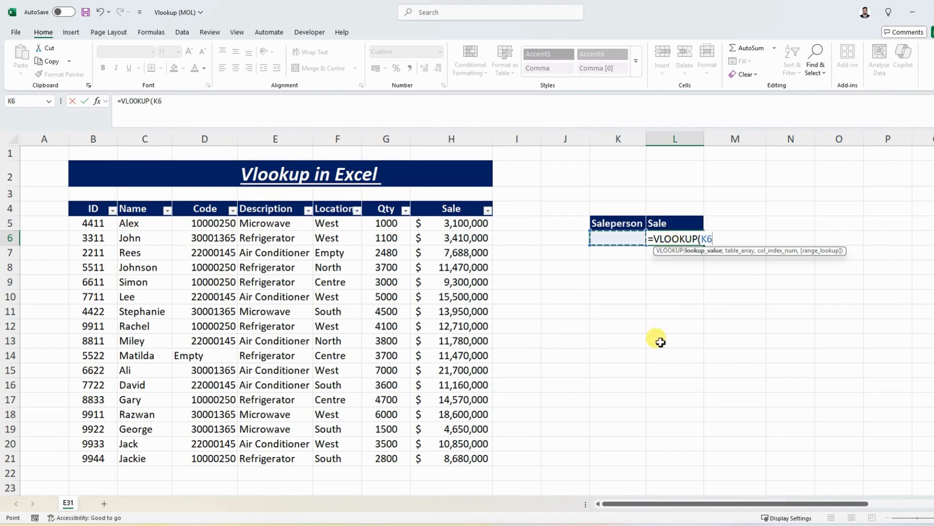
type(",")
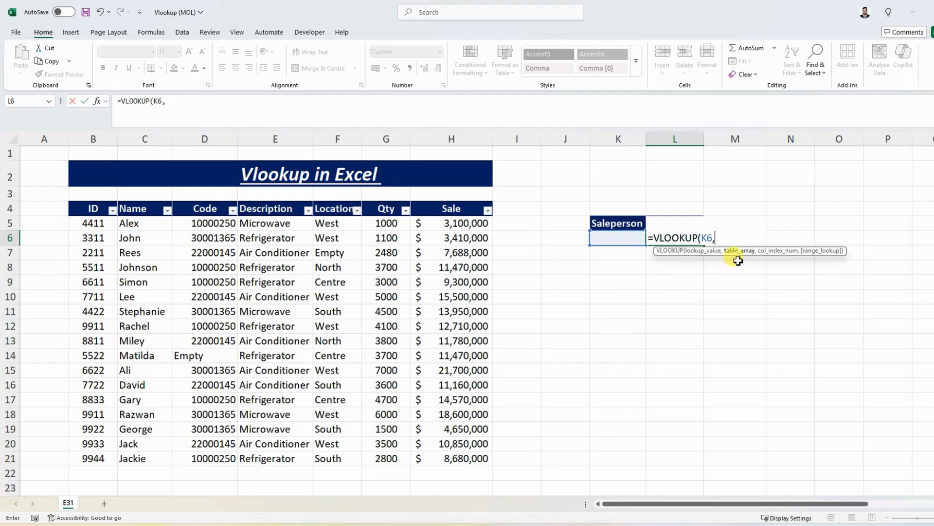
left_click_drag(100, 225, 445, 455)
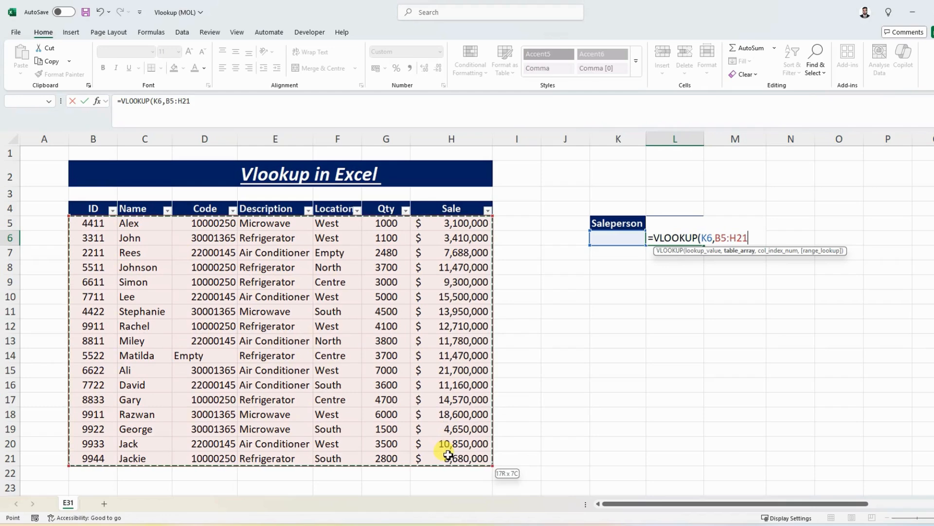
key("F4")
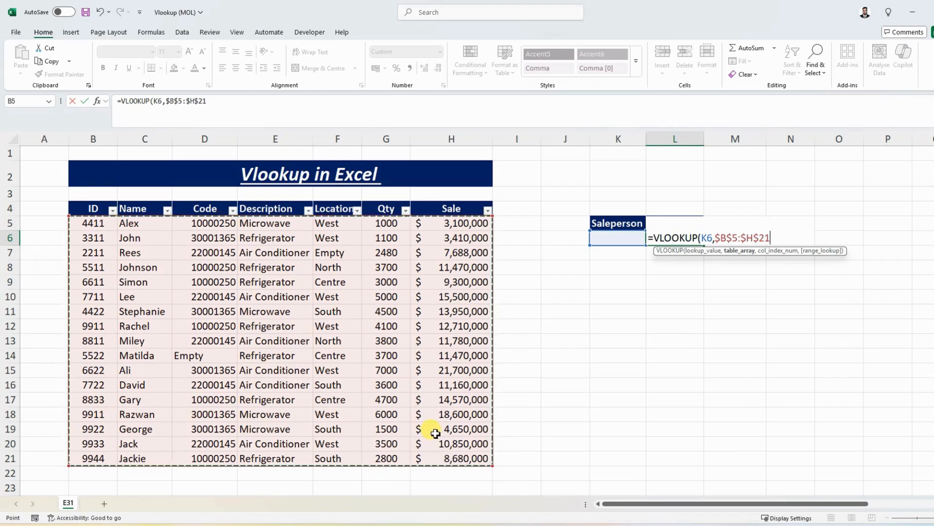
Step: Complete the VLOOKUP formula in L6 with column index 7 and FALSE for an exact match
type(",7")
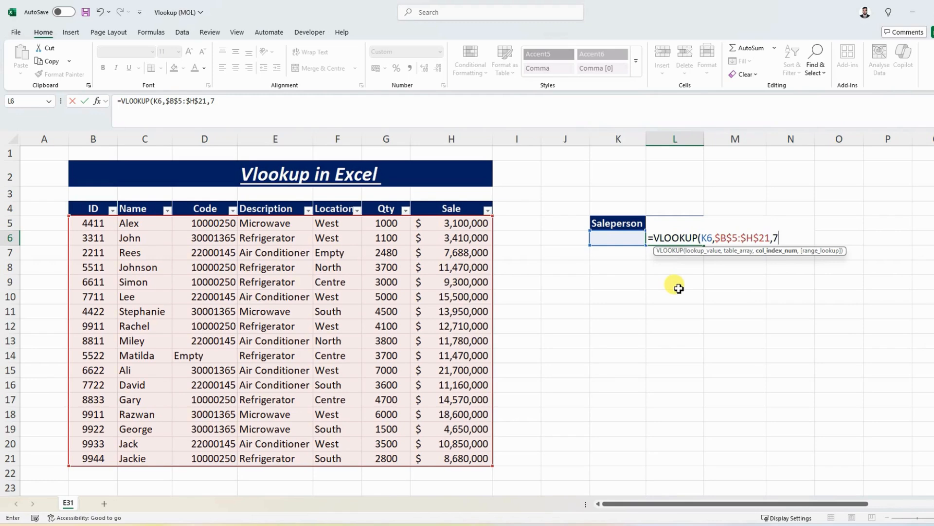
type(",")
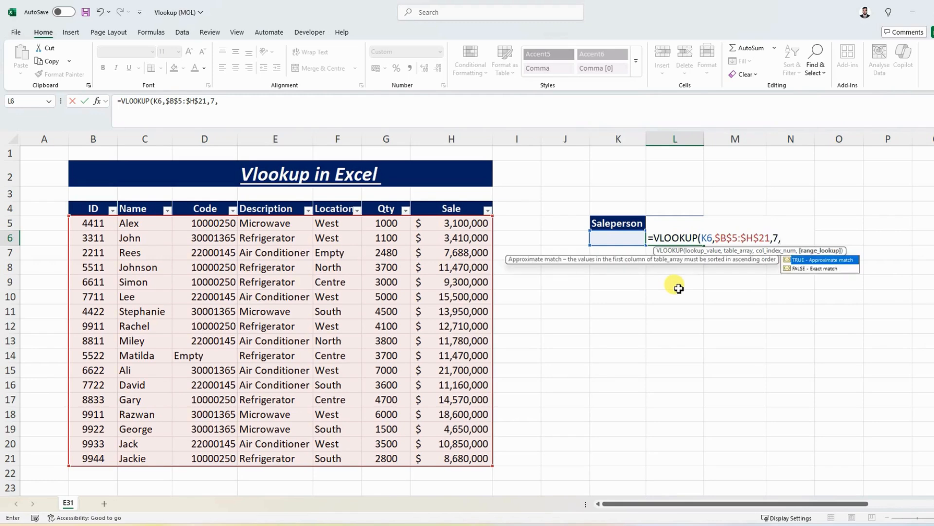
left_click(830, 271)
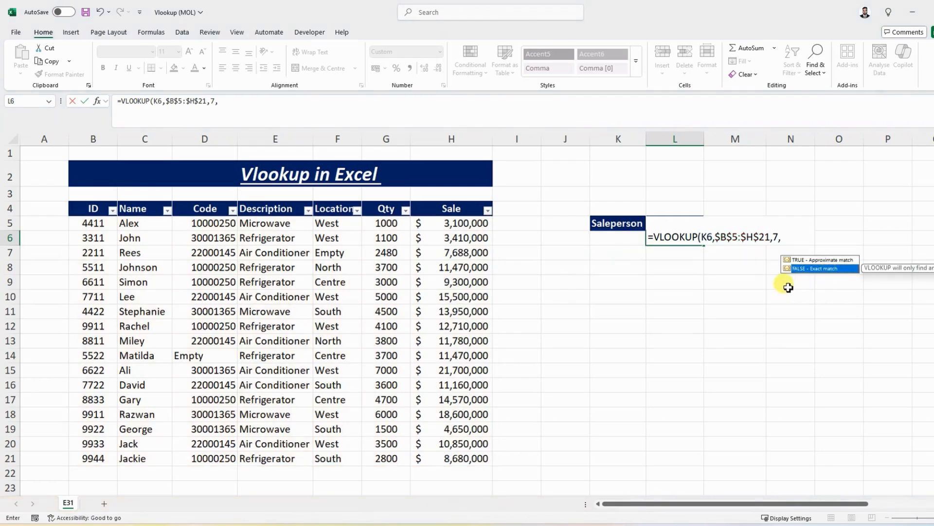
key("Tab")
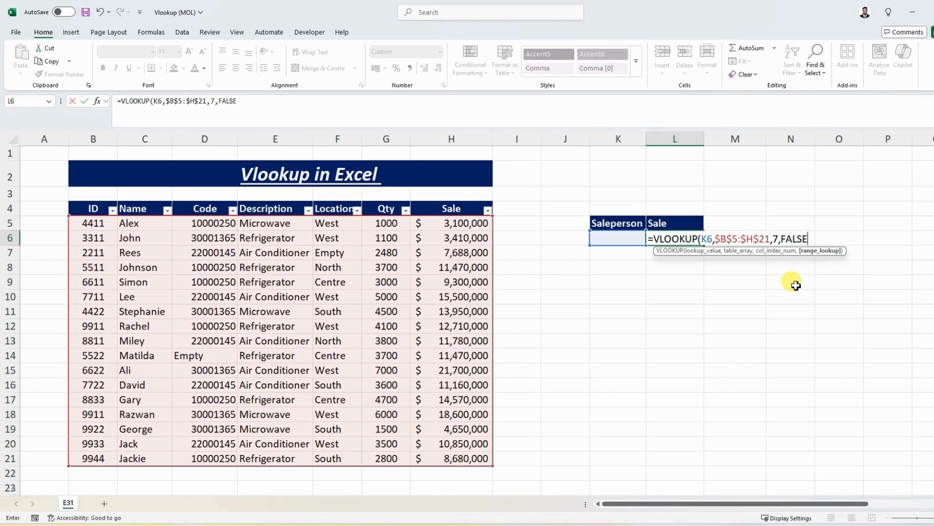
type(")")
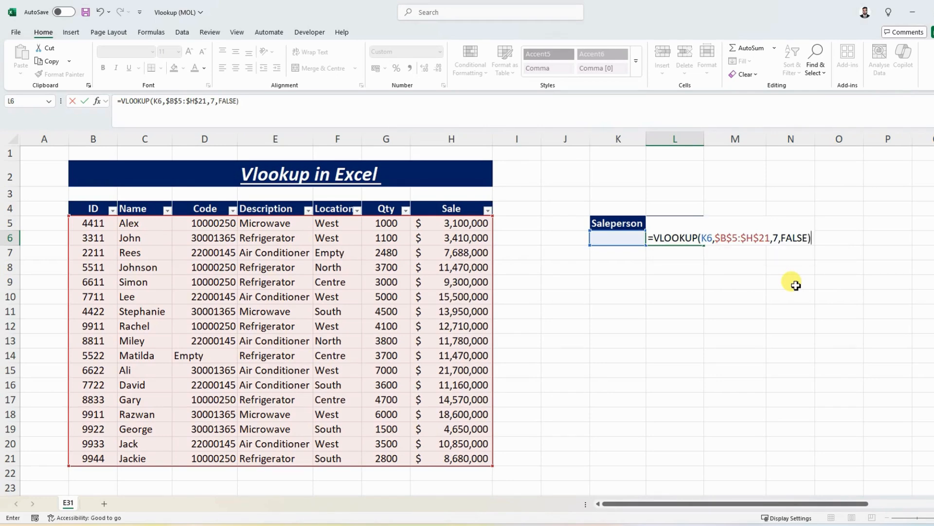
key("Return")
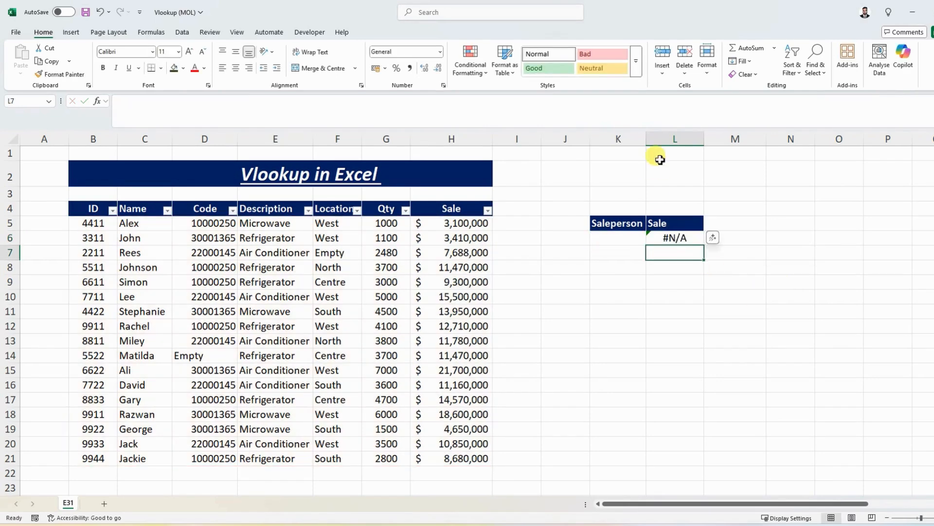
Step: Widen column L slightly and enter the salesperson ID from B6 as the lookup value in K6
left_click_drag(703, 140, 725, 142)
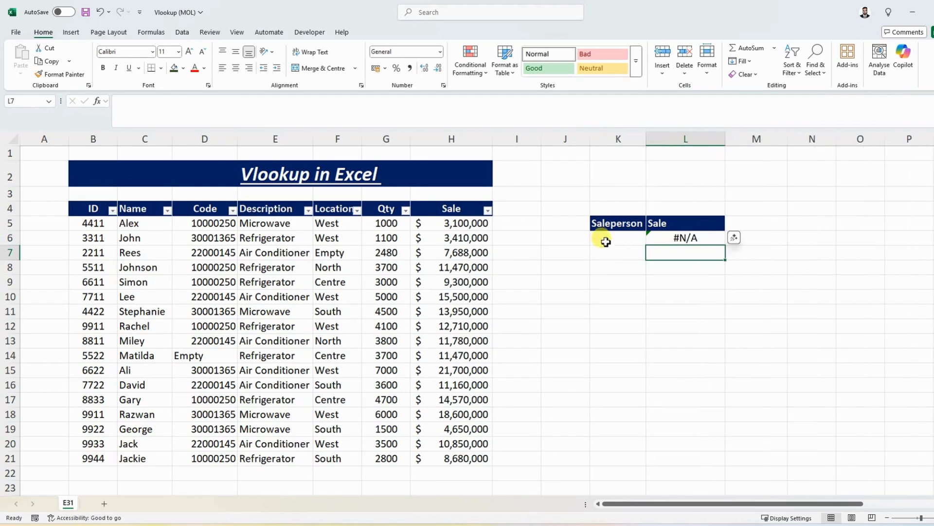
left_click(605, 239)
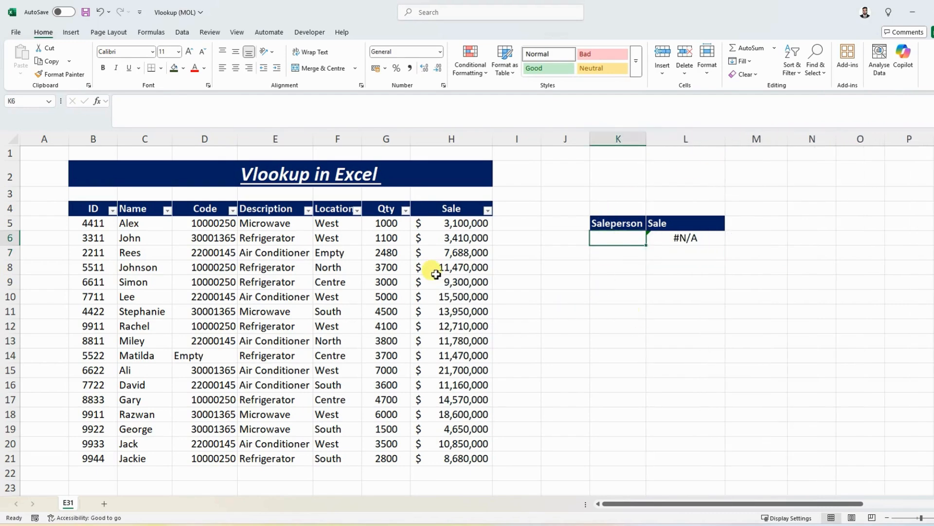
left_click(90, 239)
left_click(628, 241)
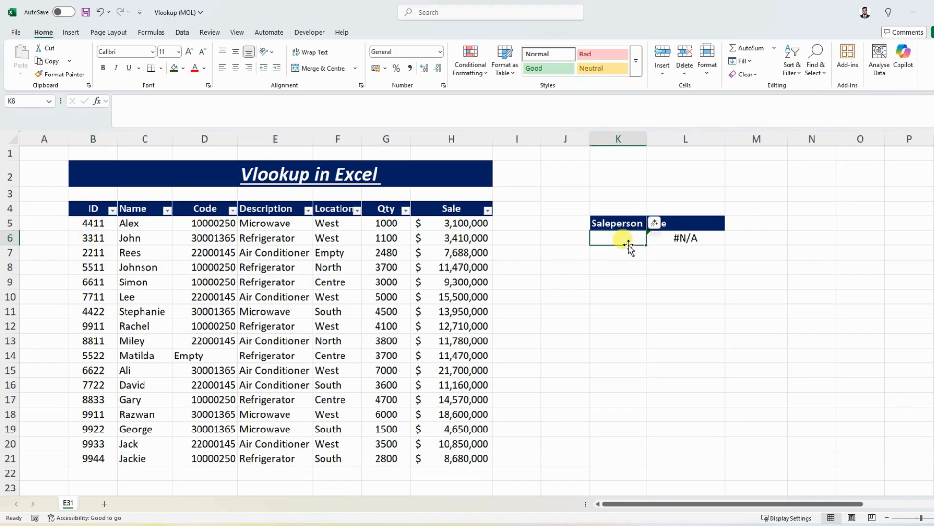
type("3311")
key("Return")
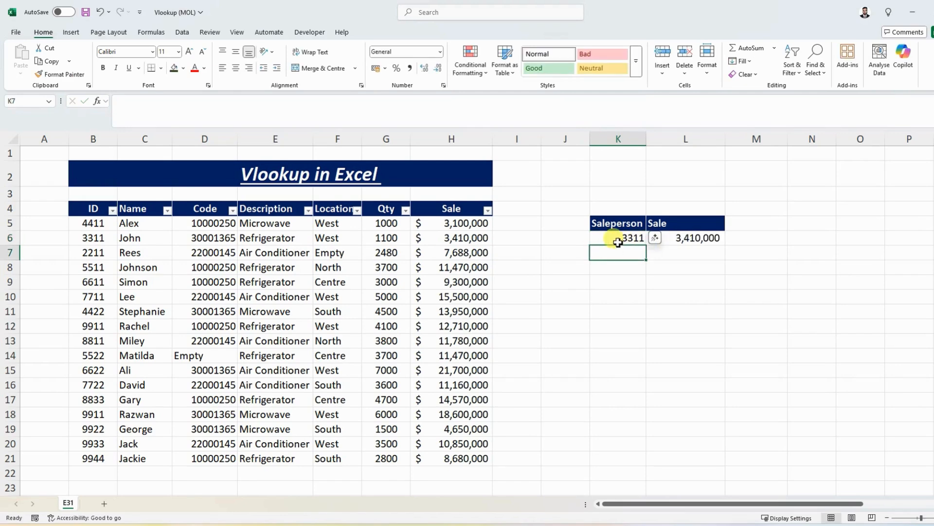
left_click(618, 242)
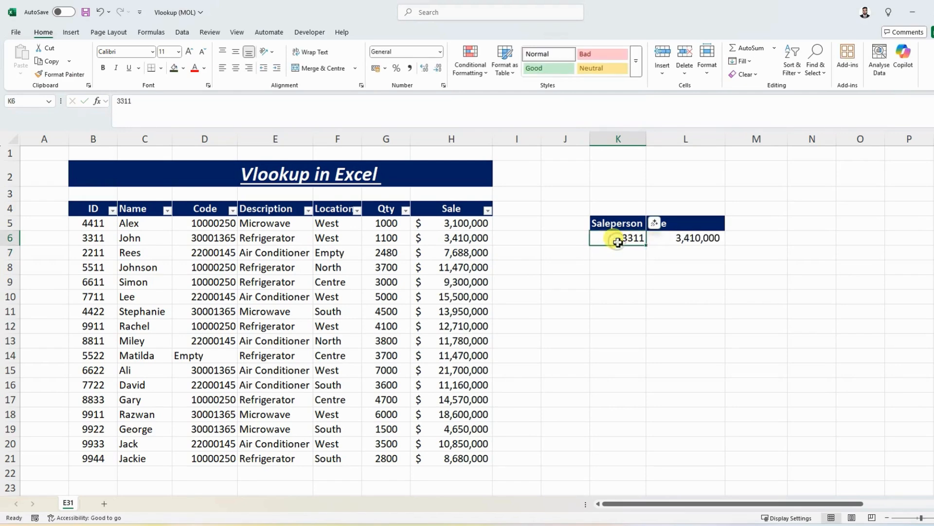
Step: Enter the salesperson ID from B9 as the lookup value in K6 and select the whole ID column B4:B21
type("66")
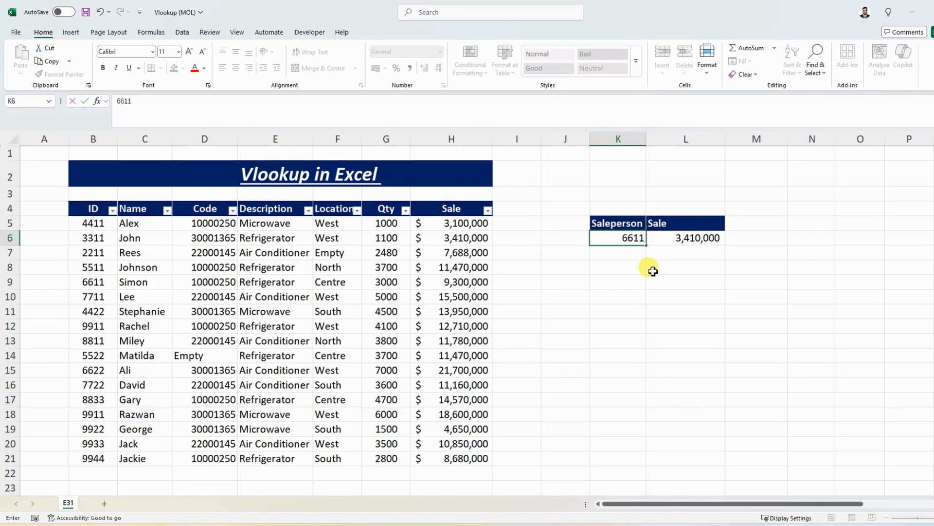
key("Return")
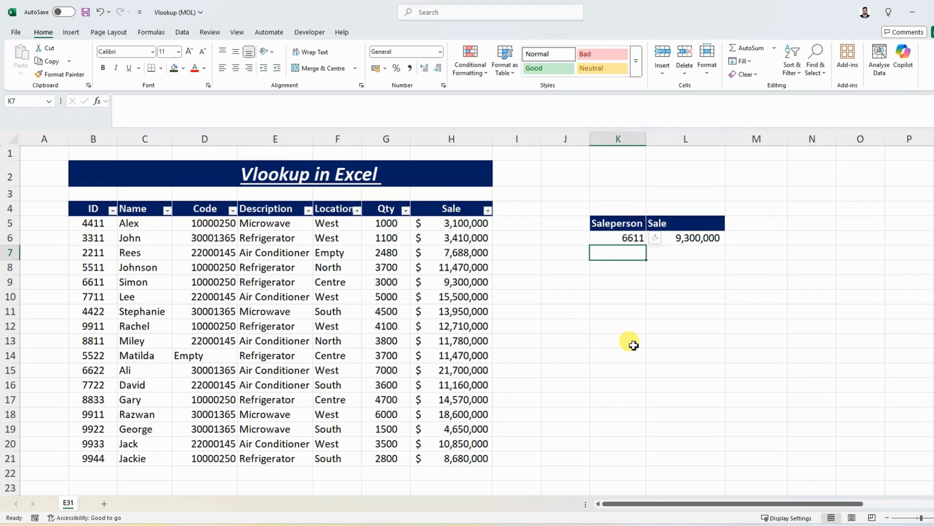
left_click(92, 212)
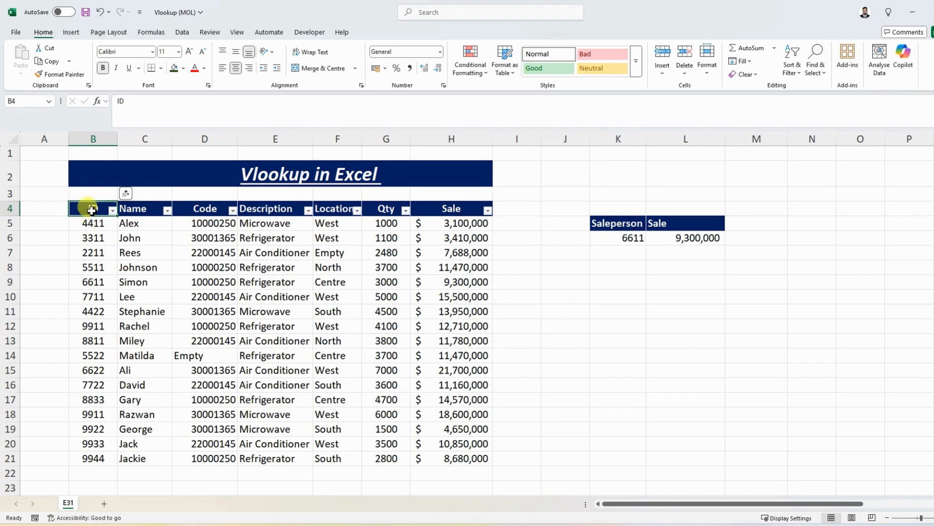
left_click_drag(92, 210, 87, 454)
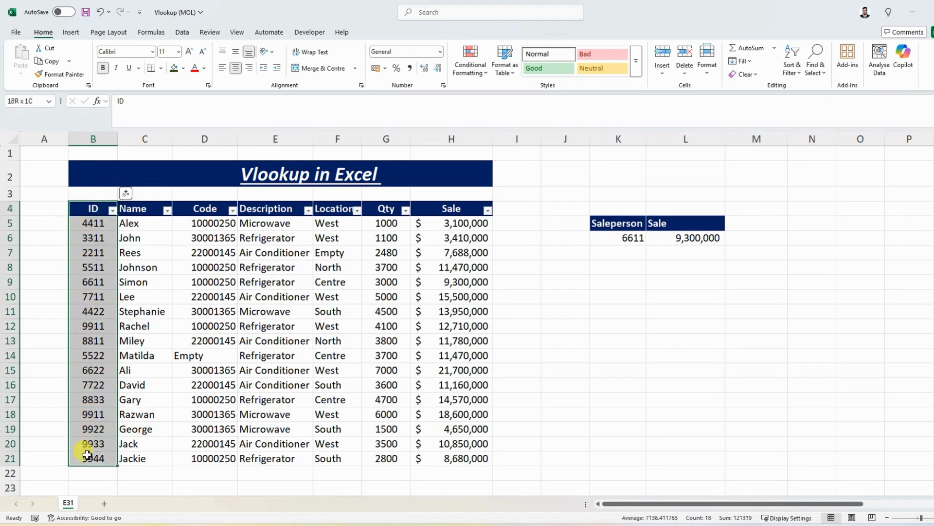
Step: Replace the ID in B7 with the same salesperson ID as in B5 to create a duplicate
left_click(95, 253)
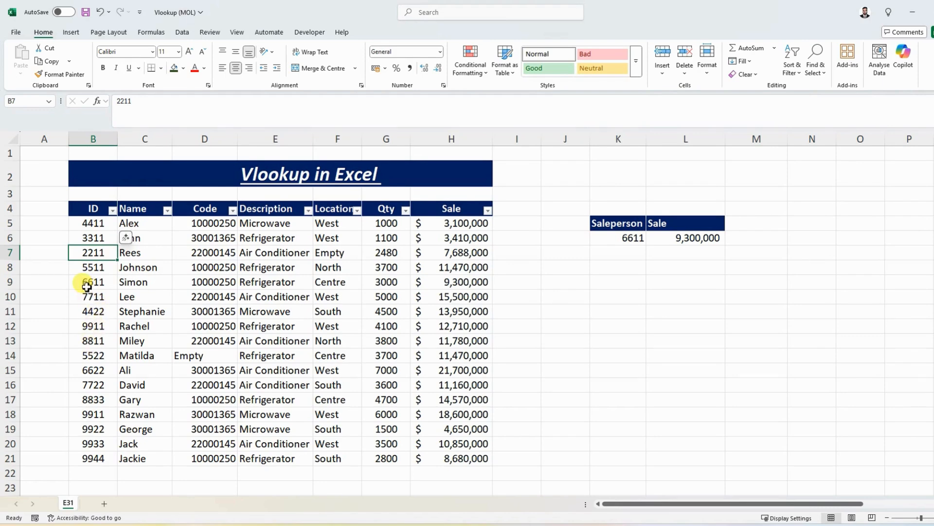
left_click(92, 224)
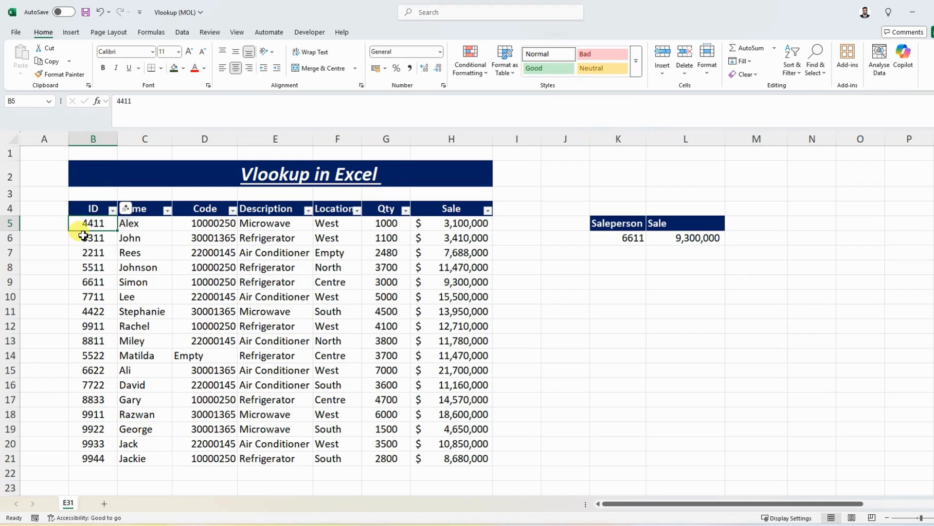
left_click(85, 252)
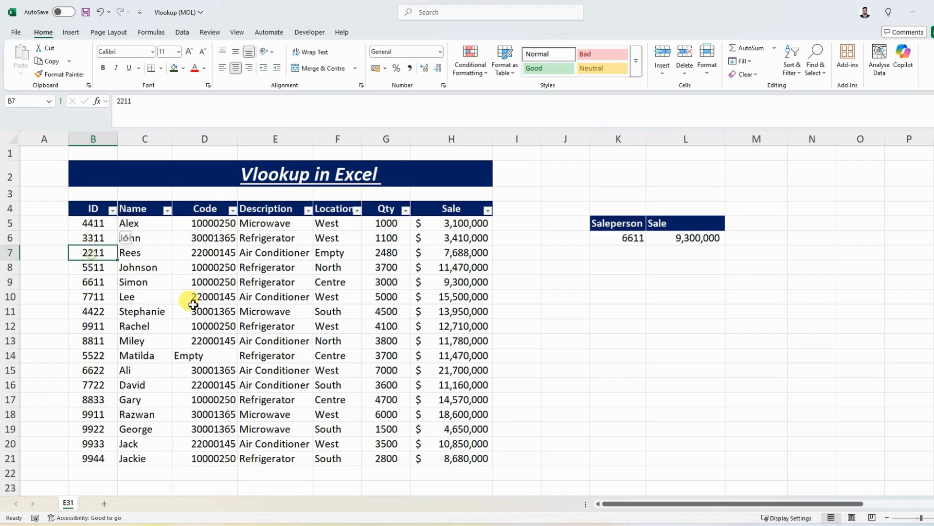
type("4411")
key("Return")
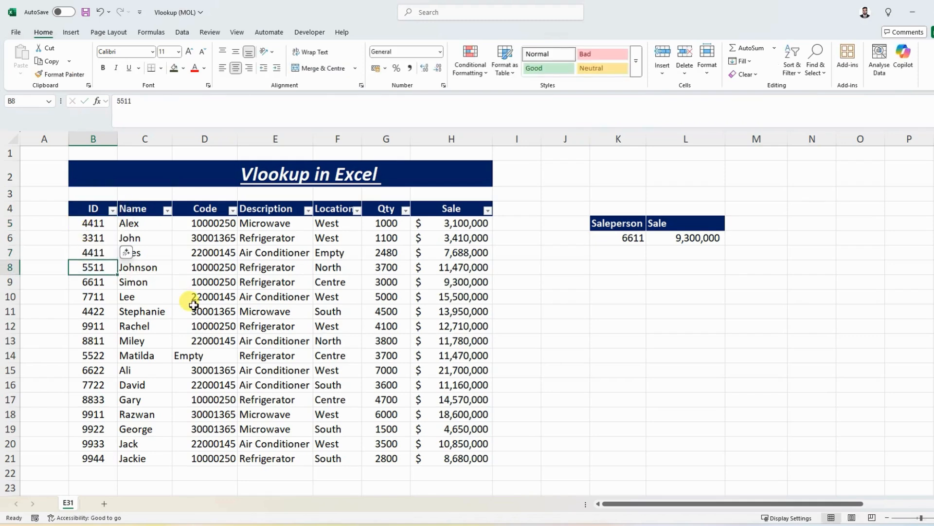
Step: Enter the duplicated salesperson ID in K6 and check the returned sale against H5 and the duplicate row in B7
left_click(623, 237)
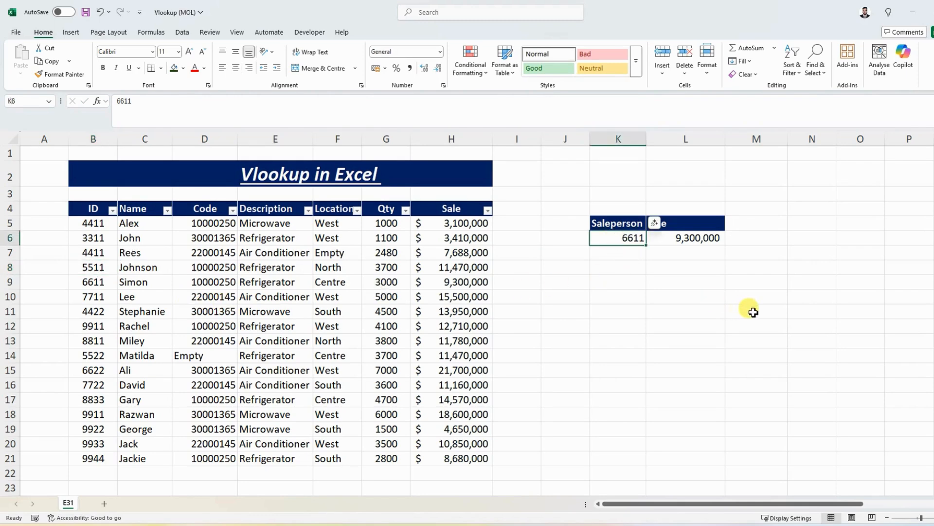
type("44")
key("Return")
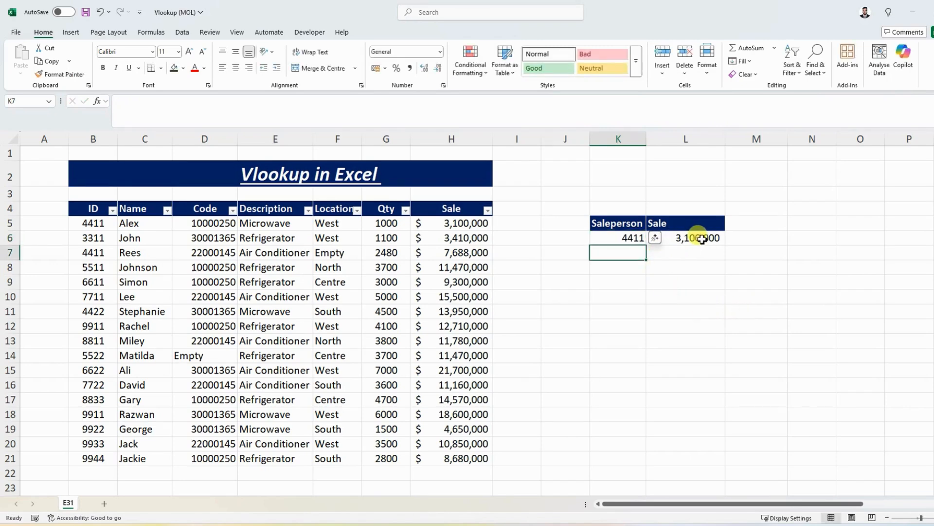
left_click(458, 225)
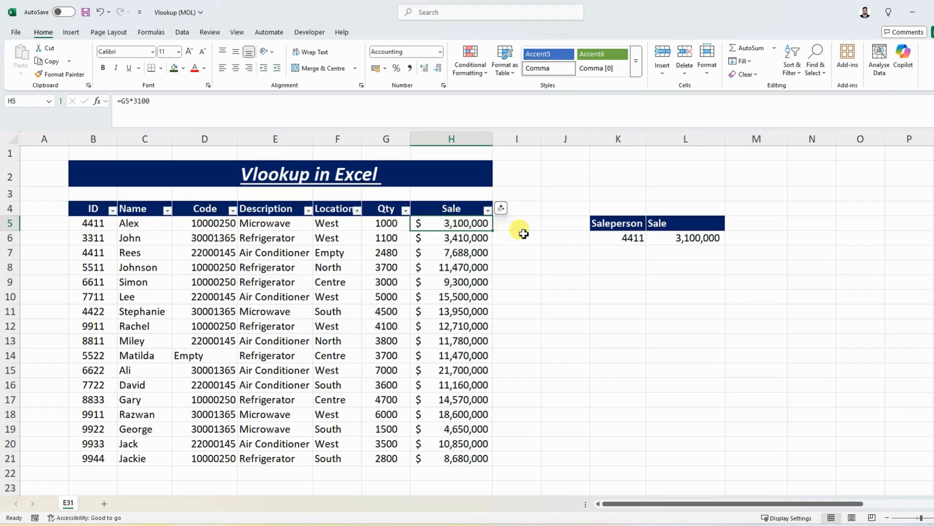
left_click(94, 255)
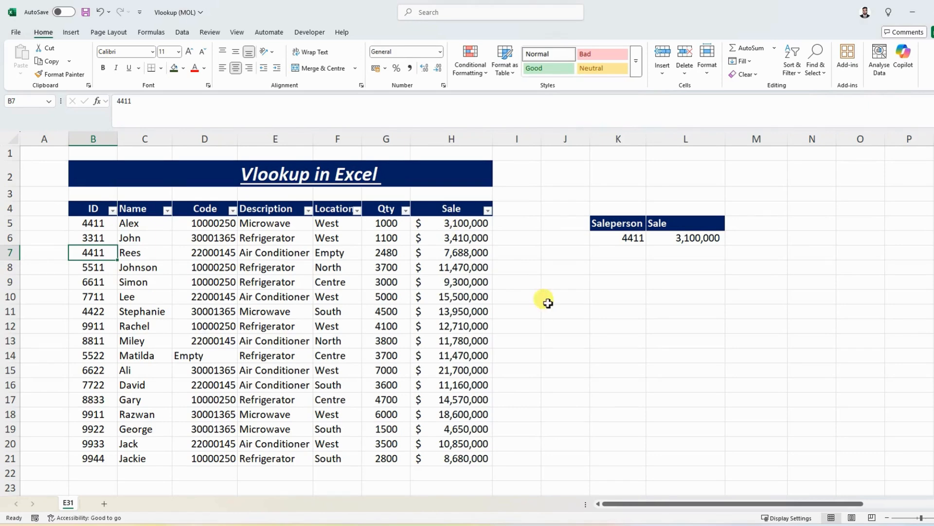
Step: Undo the last lookup value entry in K6 and the duplicate ID entry in B7
key("ctrl+z")
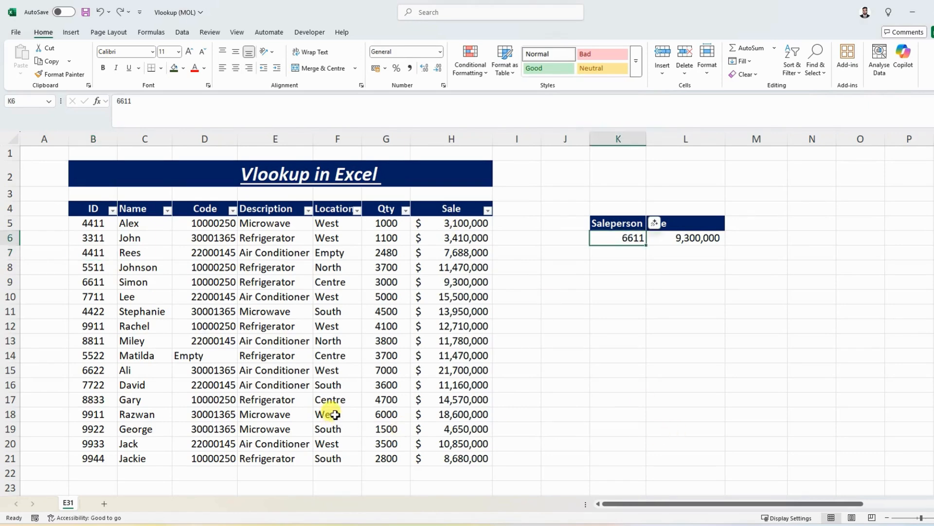
key("ctrl+z")
left_click(662, 284)
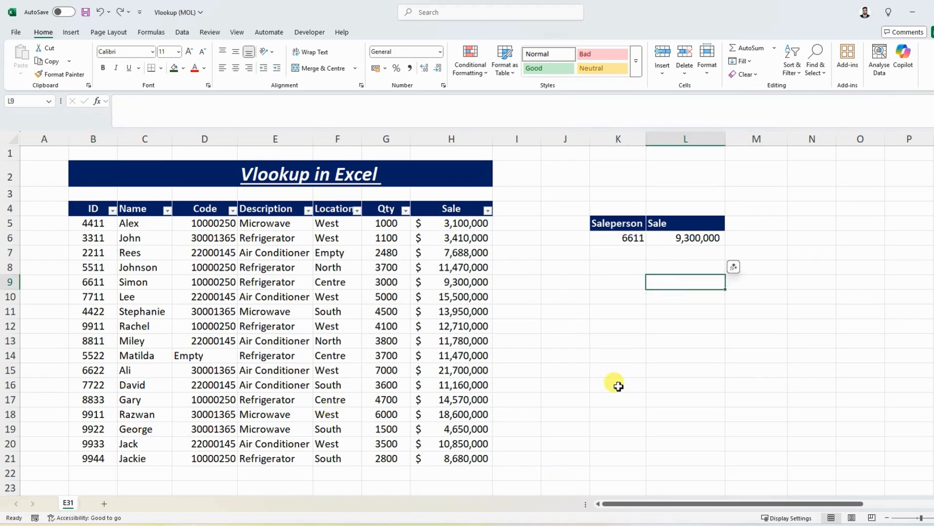
Step: Cut the ID column B and insert it between the Code and Description columns
left_click(104, 224)
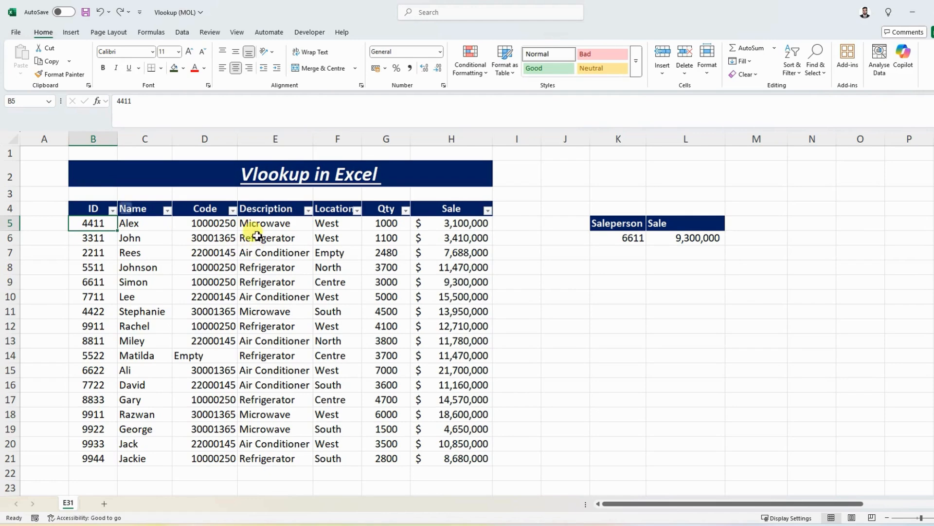
left_click(102, 142)
key("ctrl+x")
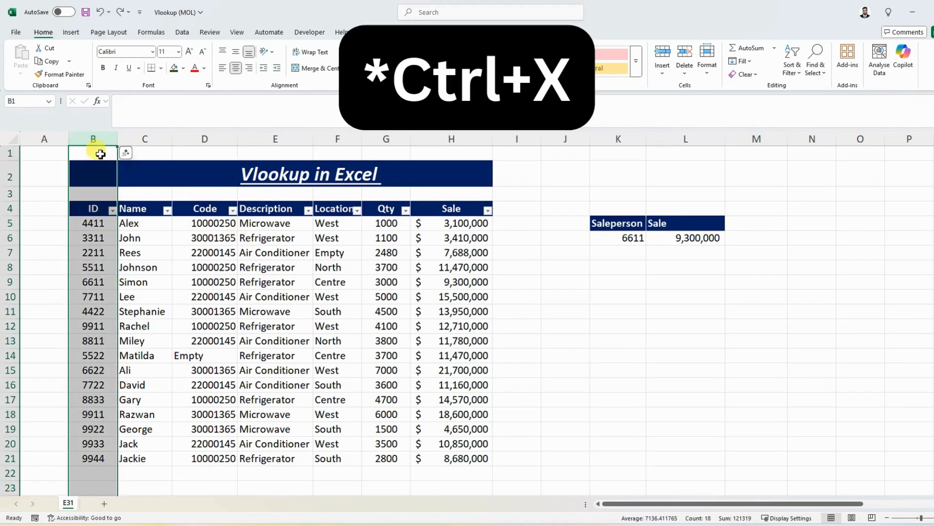
left_click(274, 141)
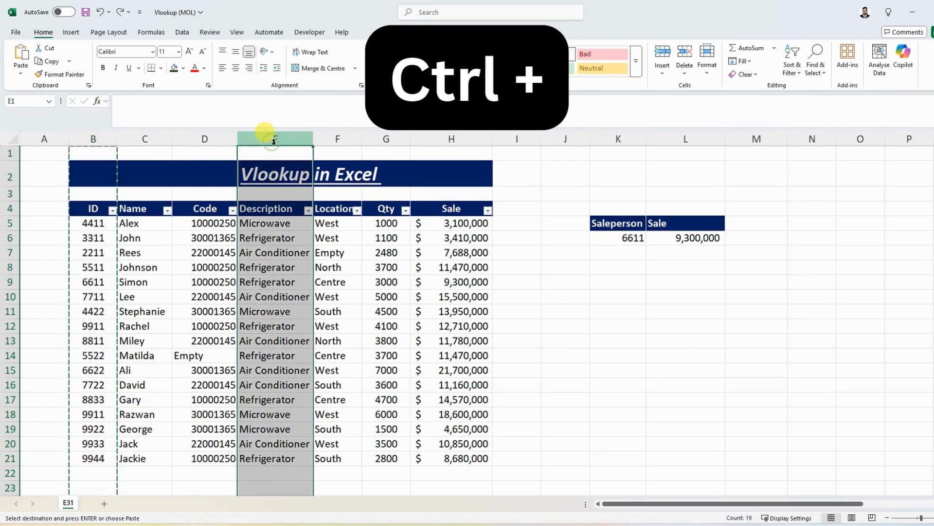
key("ctrl+plus")
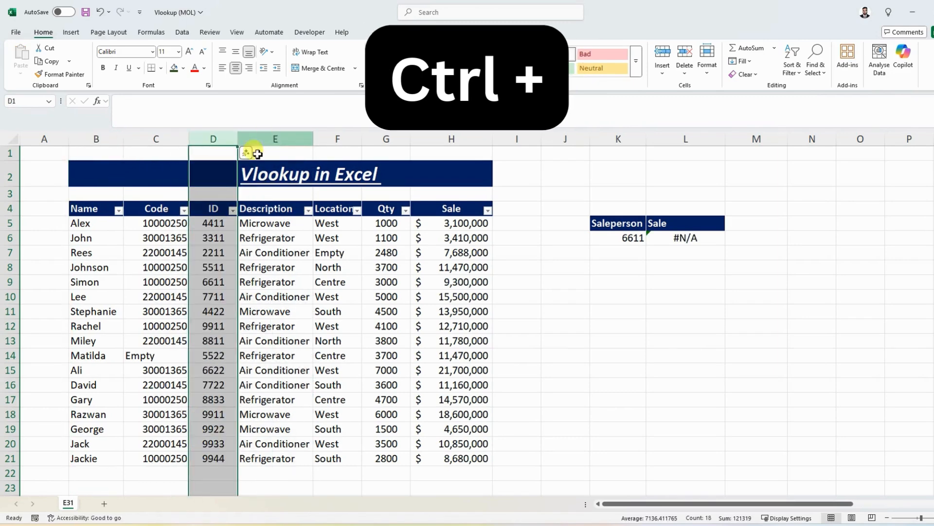
left_click(92, 238)
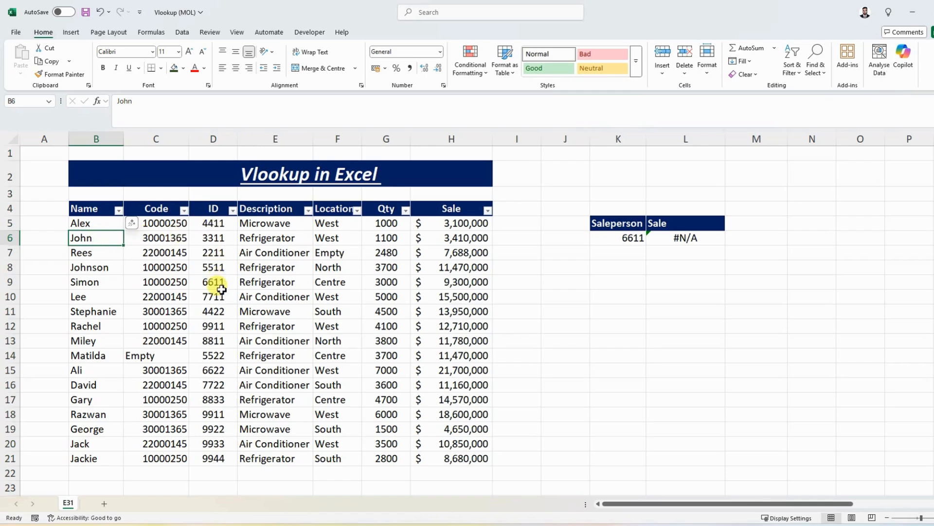
left_click(214, 209)
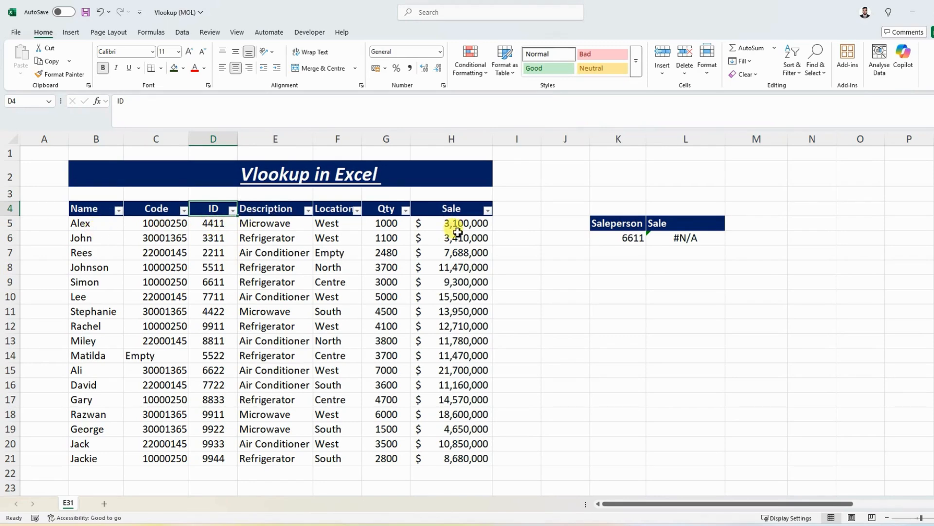
Step: Start a new VLOOKUP formula in L6 with K6 as the lookup value and the absolute range $D$5:$H$21 as the table array
left_click(679, 237)
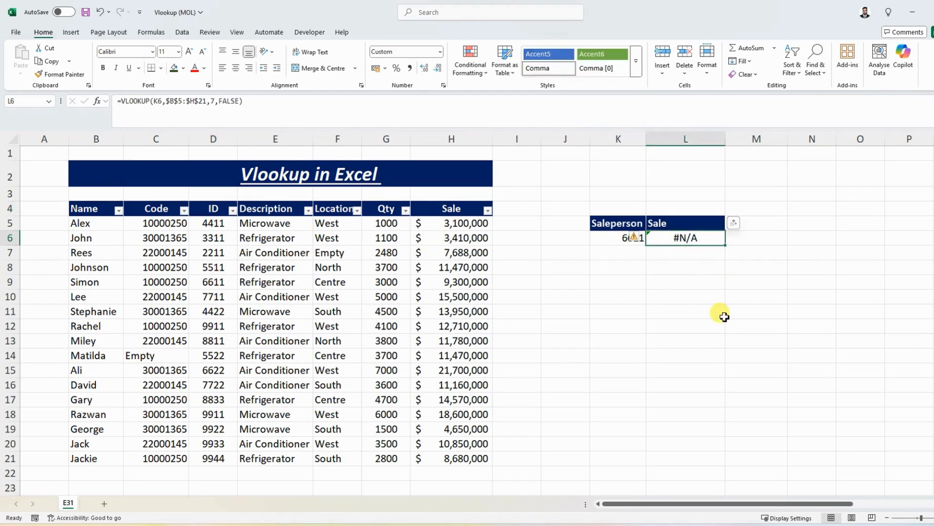
type("=")
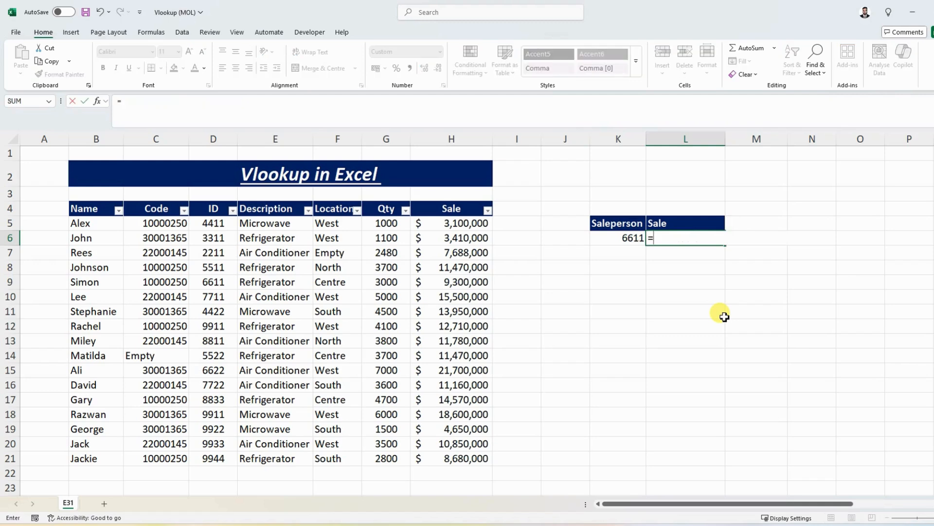
type("vlo")
key("Tab")
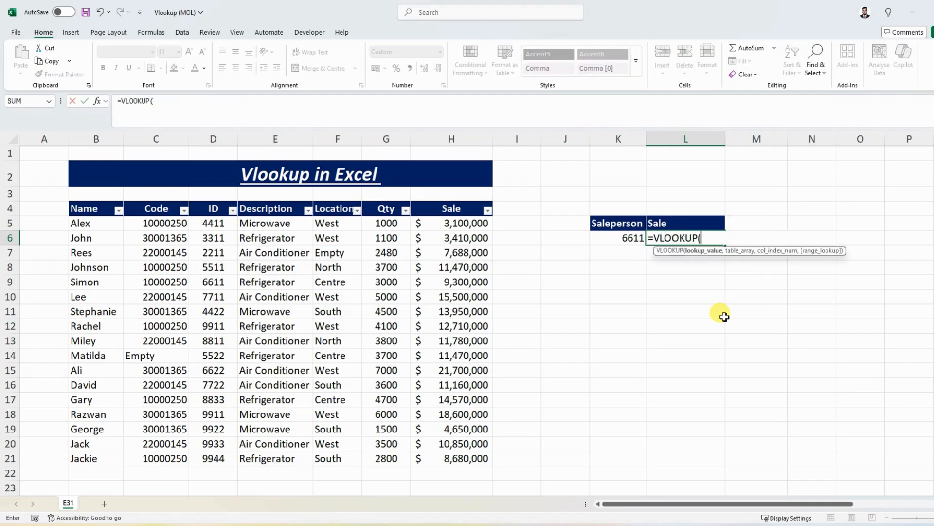
left_click(624, 237)
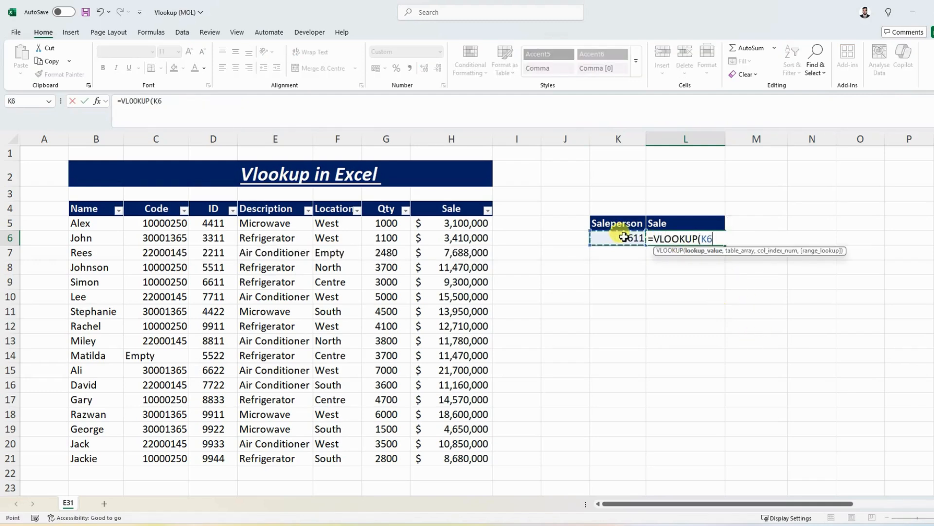
type(",")
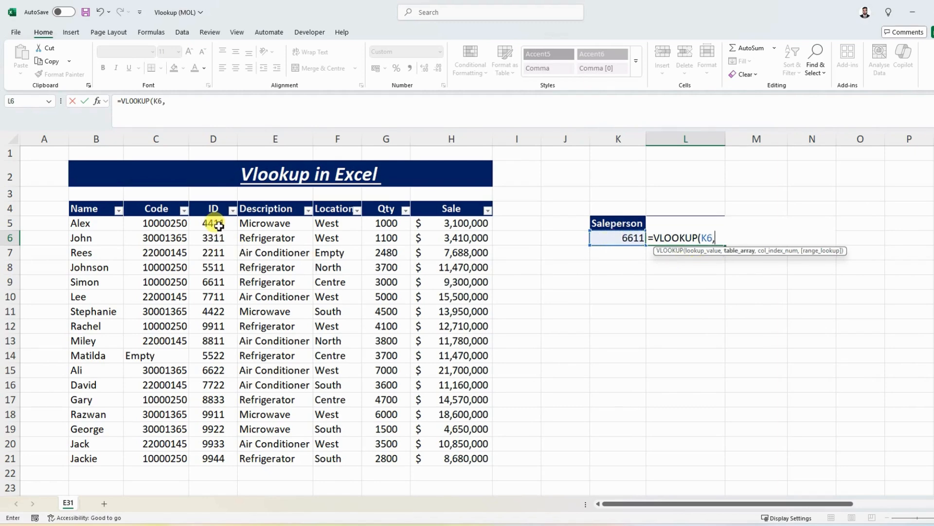
left_click_drag(220, 223, 438, 457)
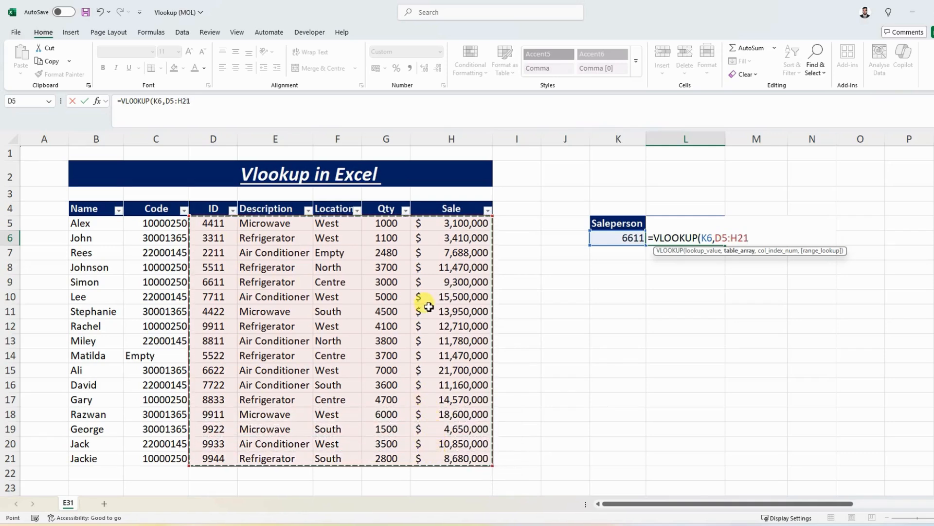
key("F4")
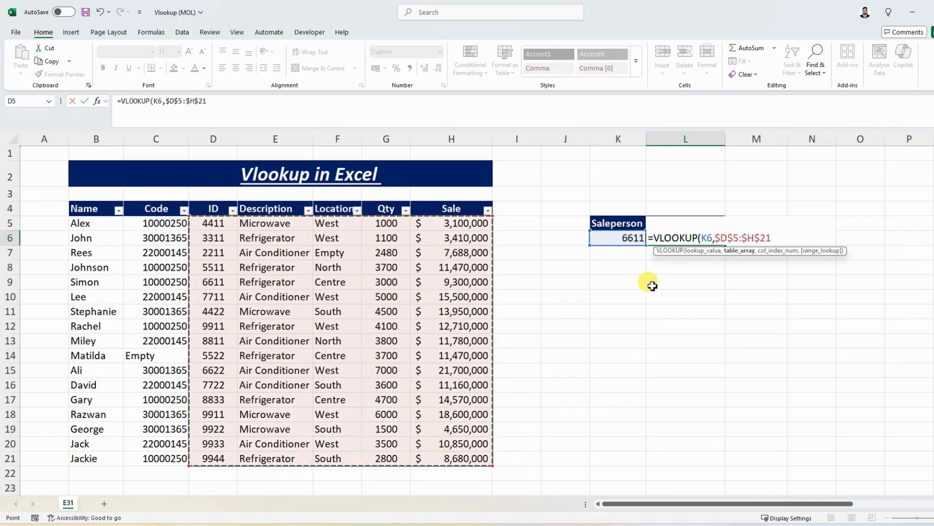
Step: Complete the new VLOOKUP formula in L6 with column index 5 and FALSE for an exact match
type(",5")
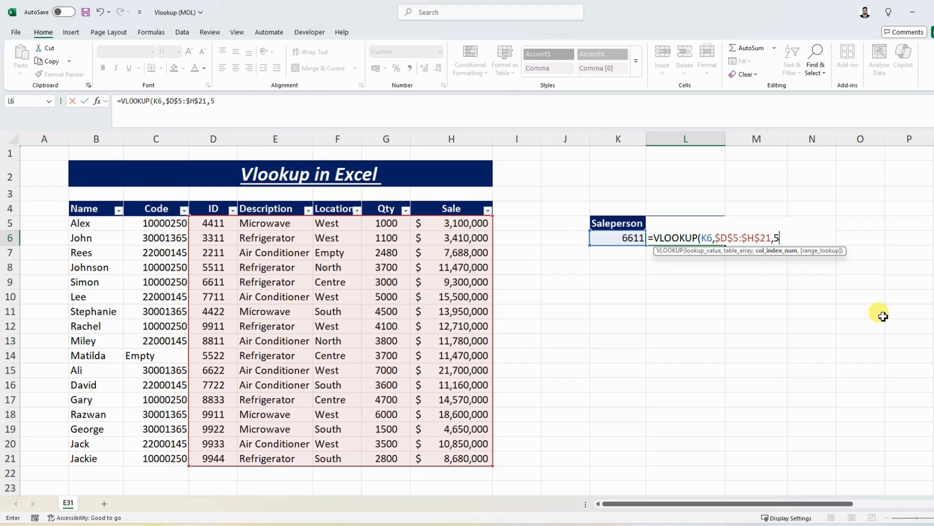
type(",")
key("Down")
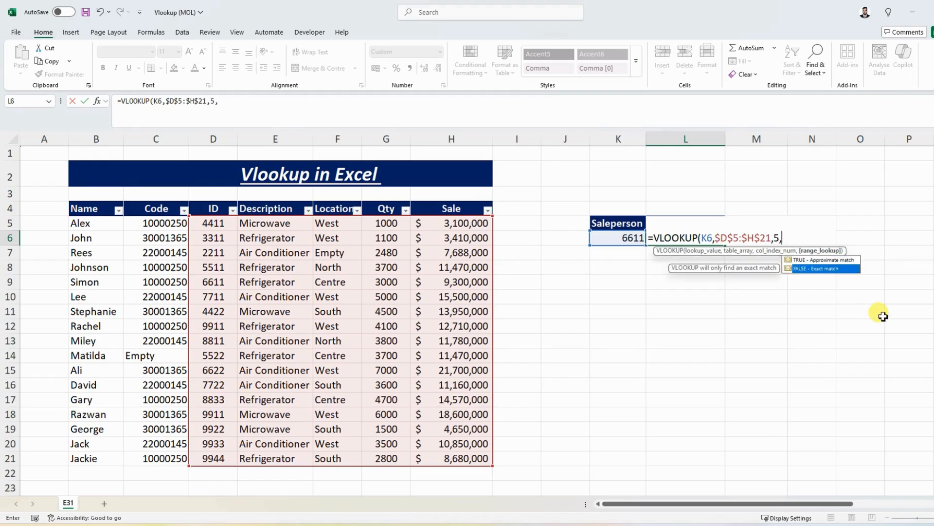
key("Tab")
type(")")
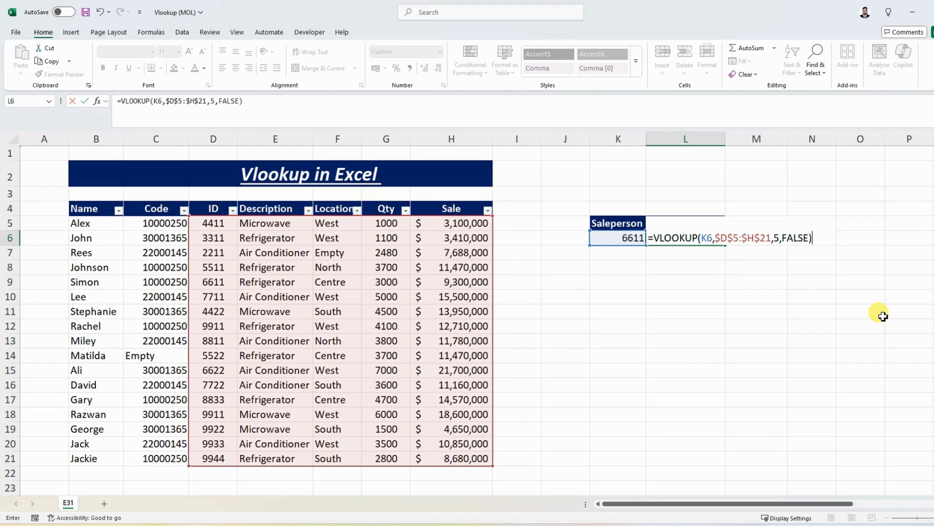
key("Return")
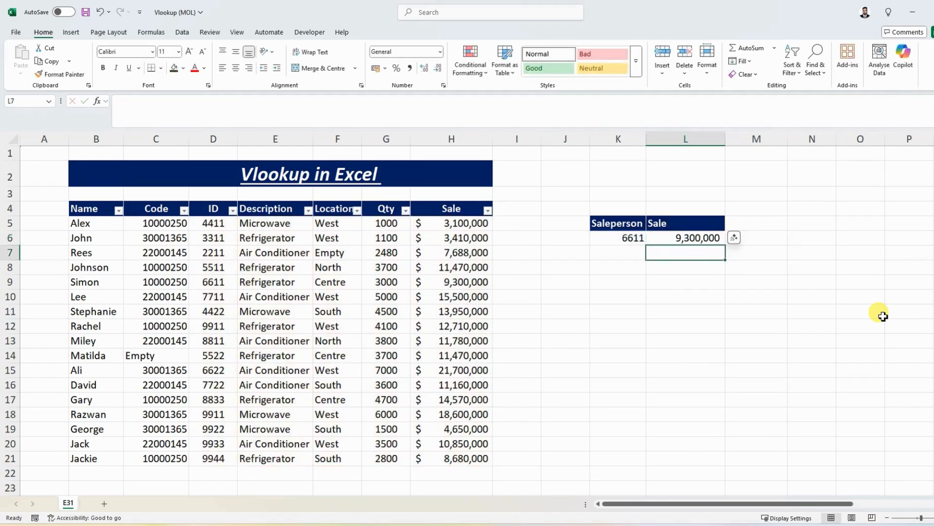
Step: Enter the salesperson ID from D5 as the lookup value in K6
left_click(612, 241)
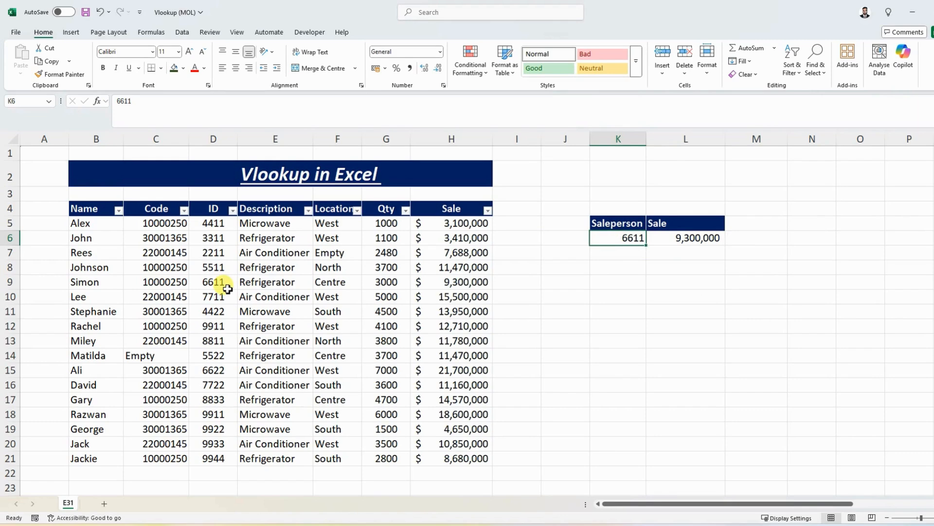
type("44")
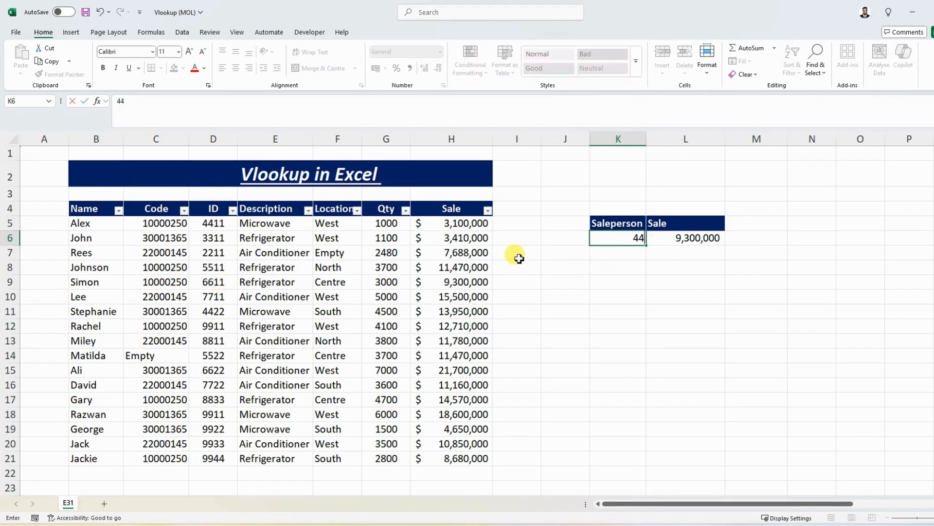
key("Return")
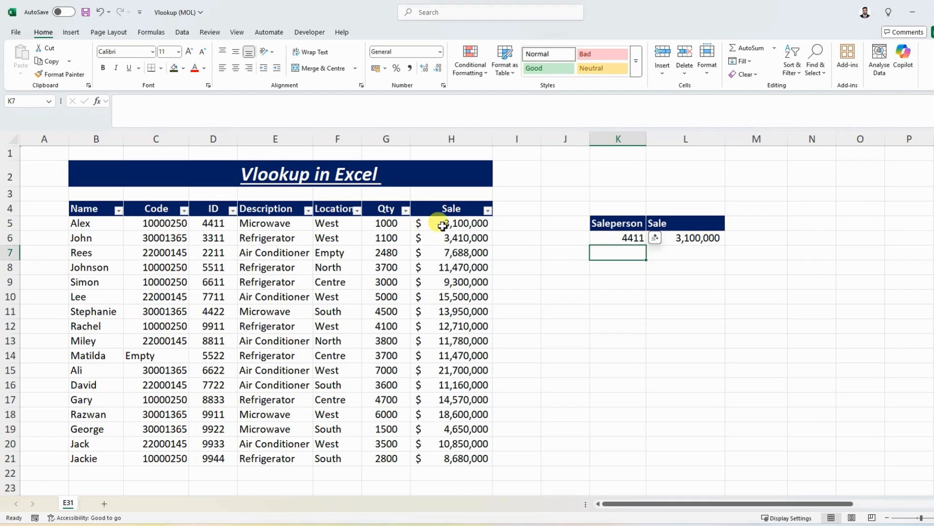